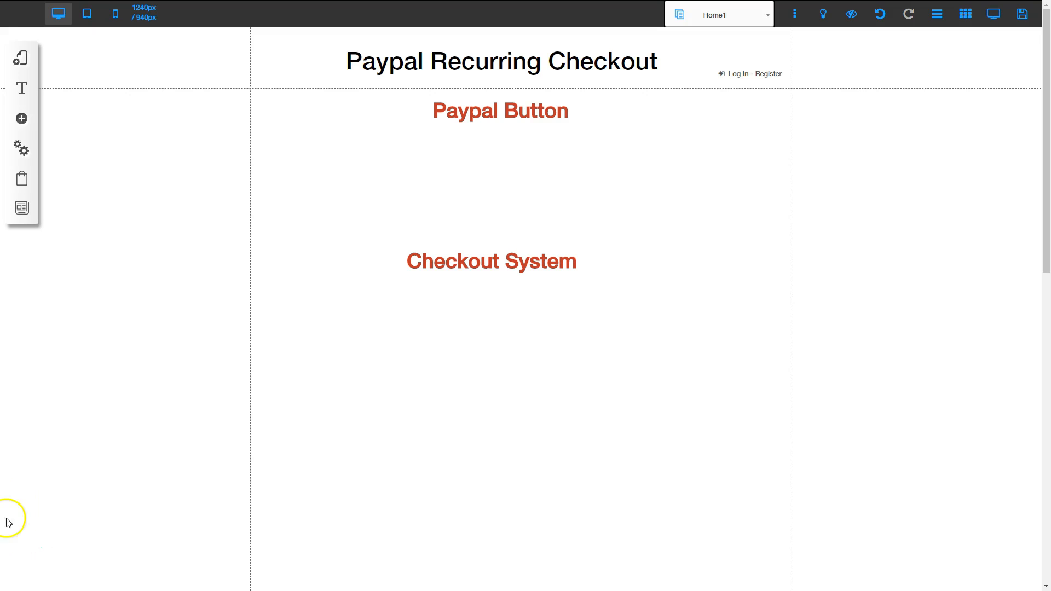
Add a PayPal Buy Now button to the page beneath the Paypal Button heading
click(22, 118)
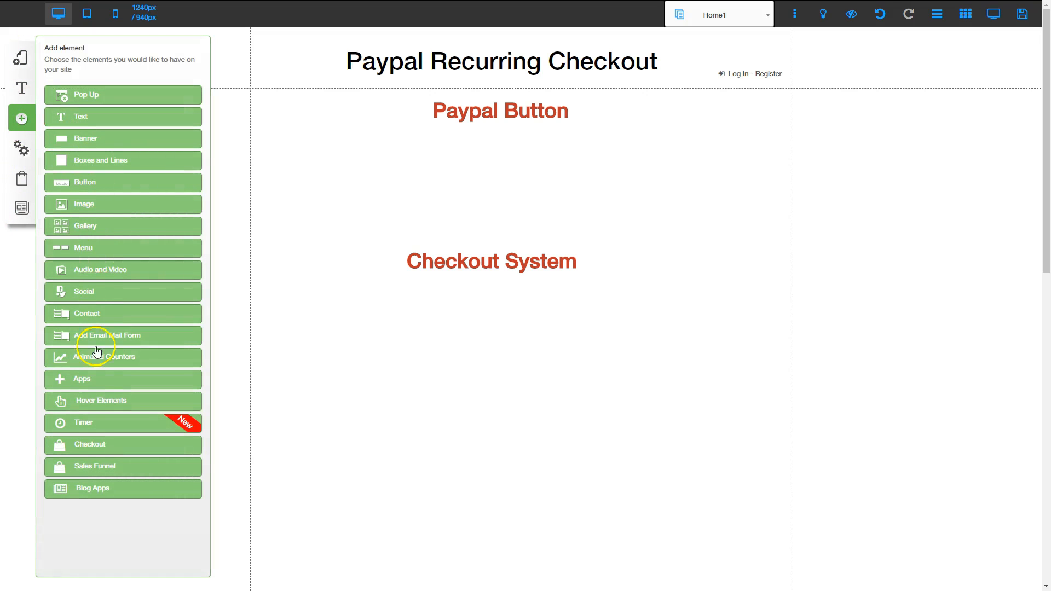
click(82, 380)
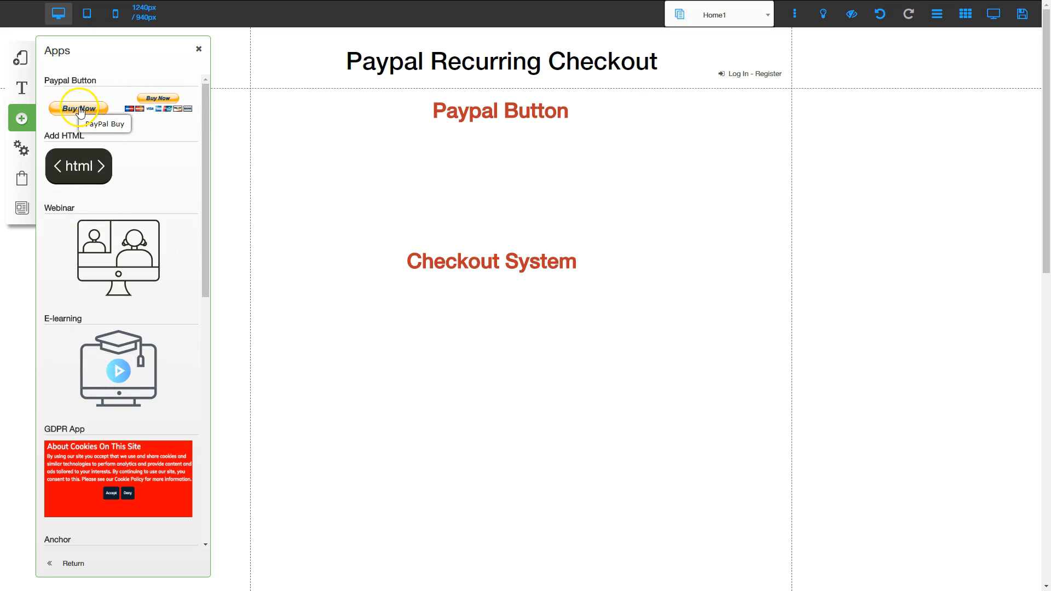
drag(79, 109, 494, 168)
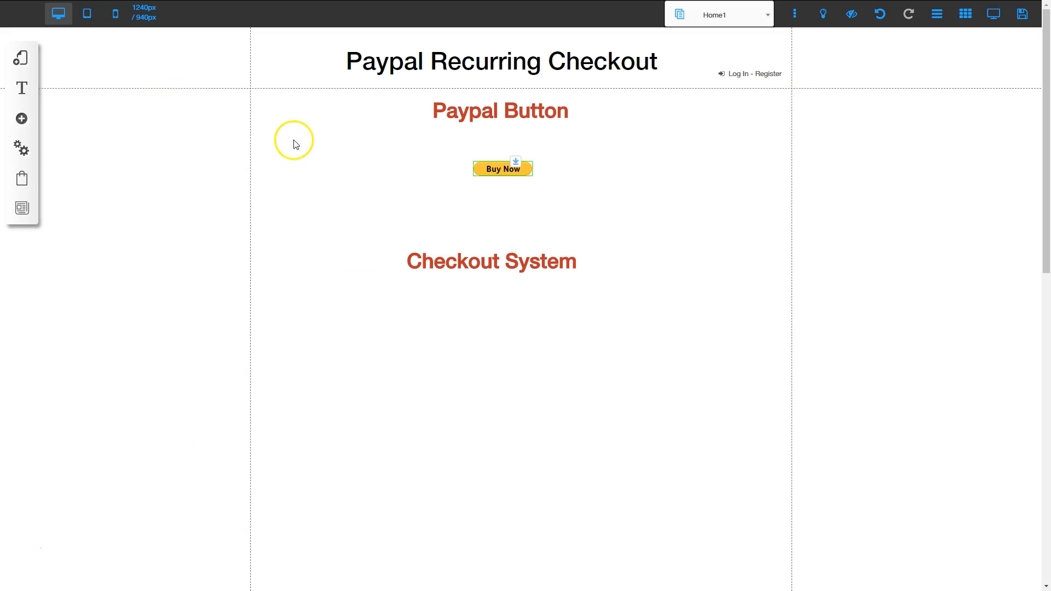
Open the new PayPal button's settings and change its button type to Subscription
click(497, 169)
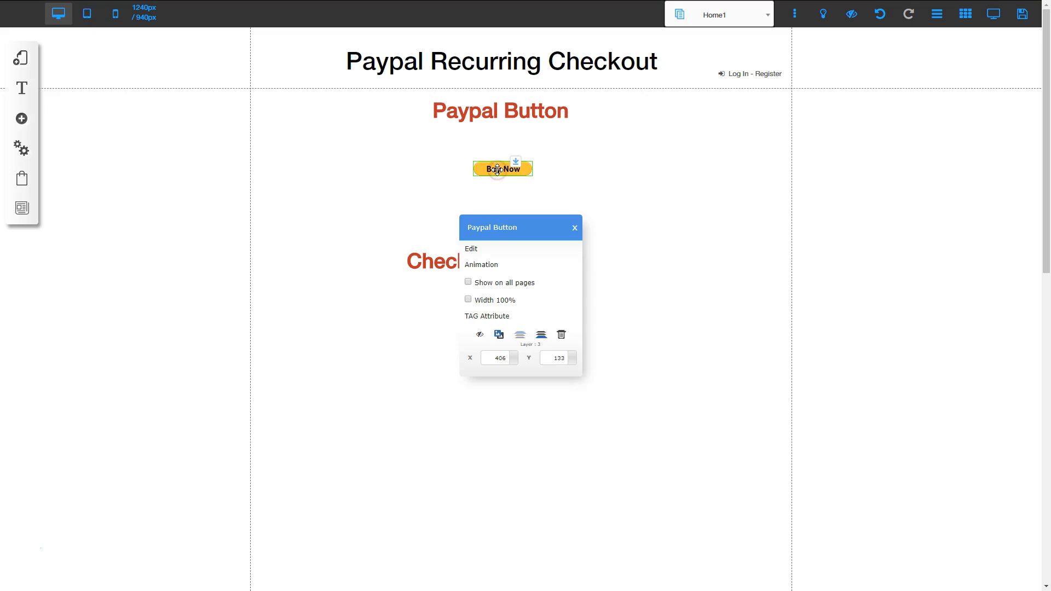
click(473, 248)
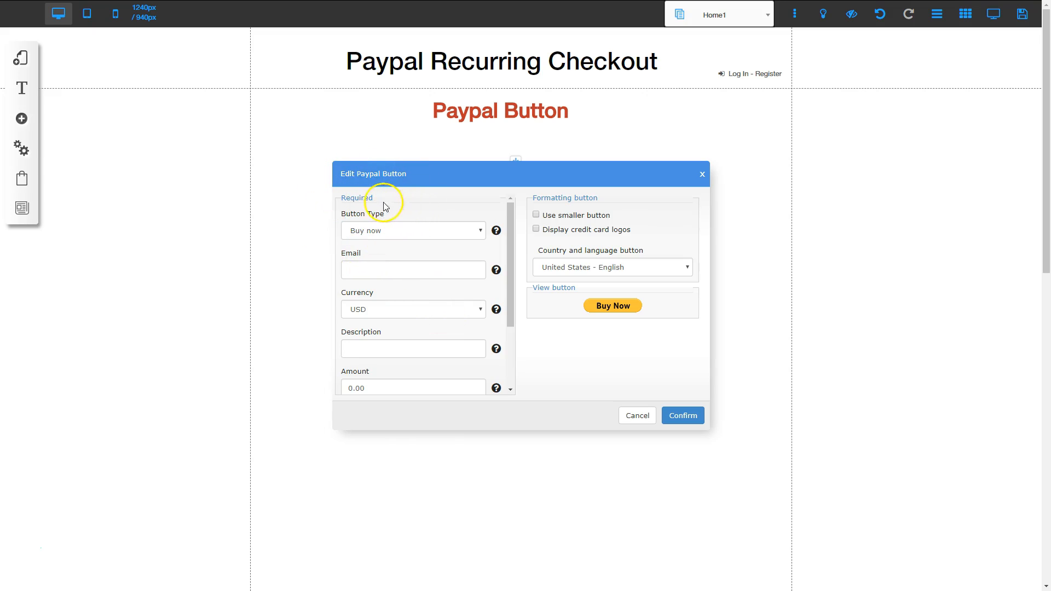
click(403, 233)
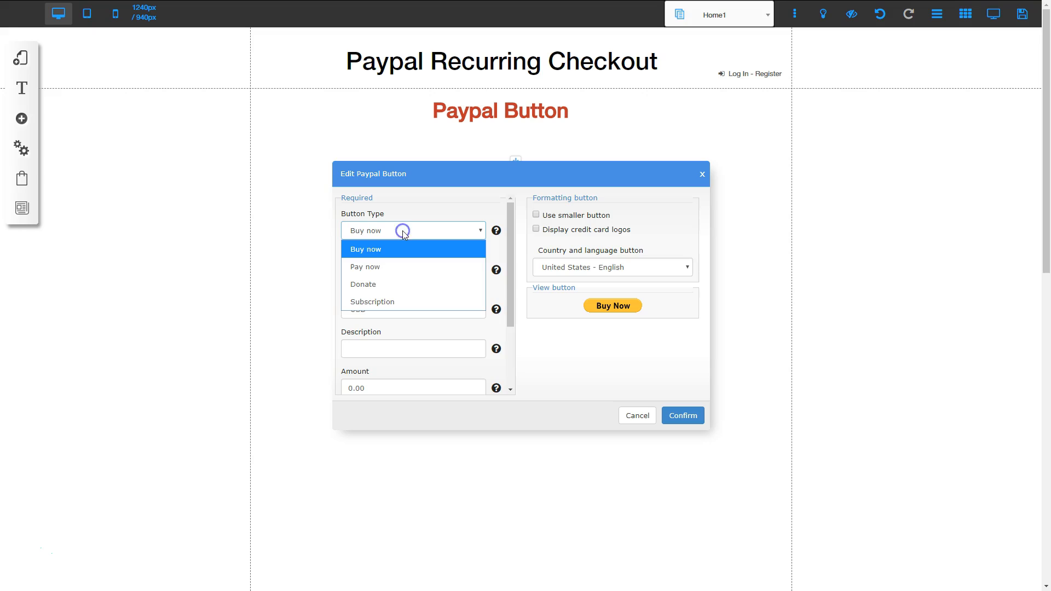
click(389, 303)
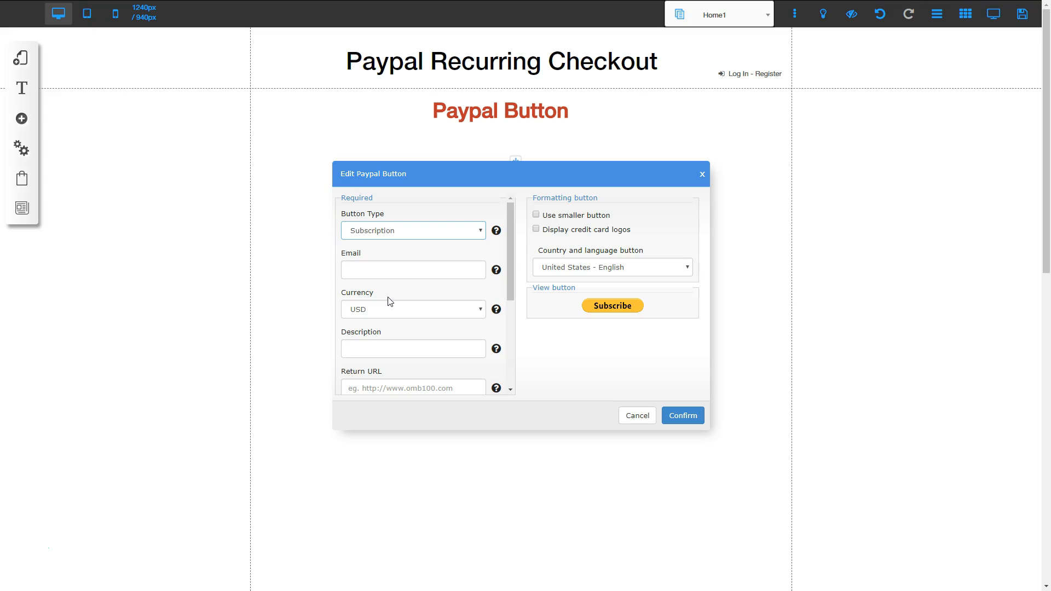
Fill in the PayPal account e-mail, keep USD as currency, and enter the description "Coaching Services with the Builderall Diva"
click(359, 270)
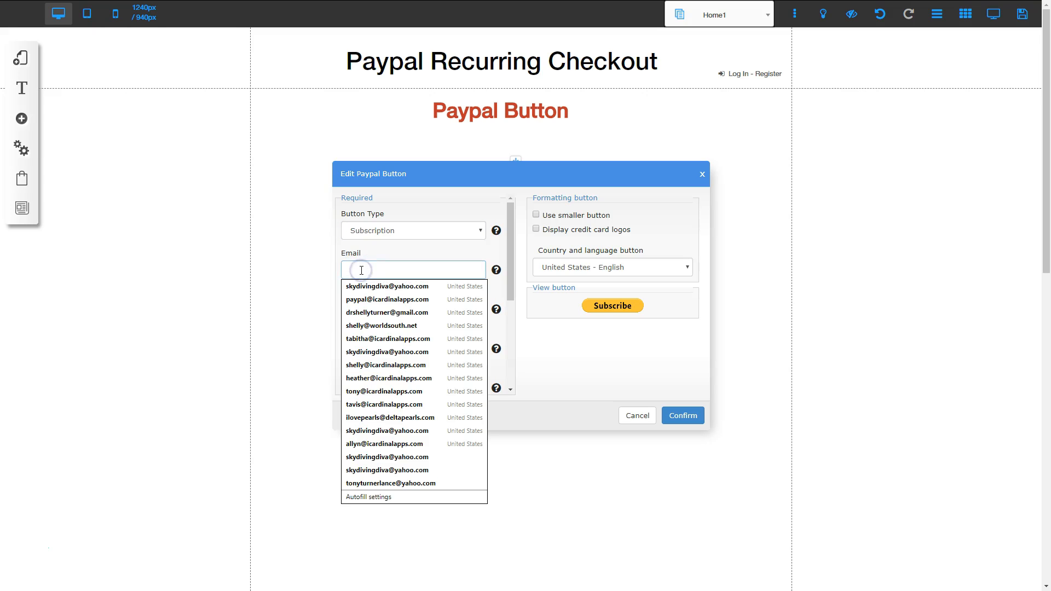
click(364, 299)
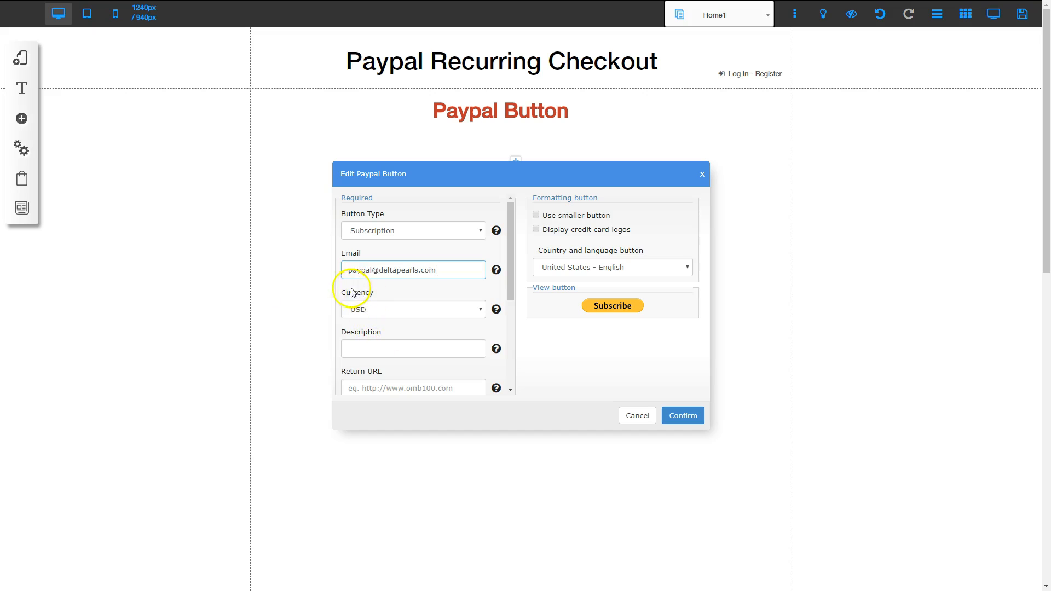
click(362, 311)
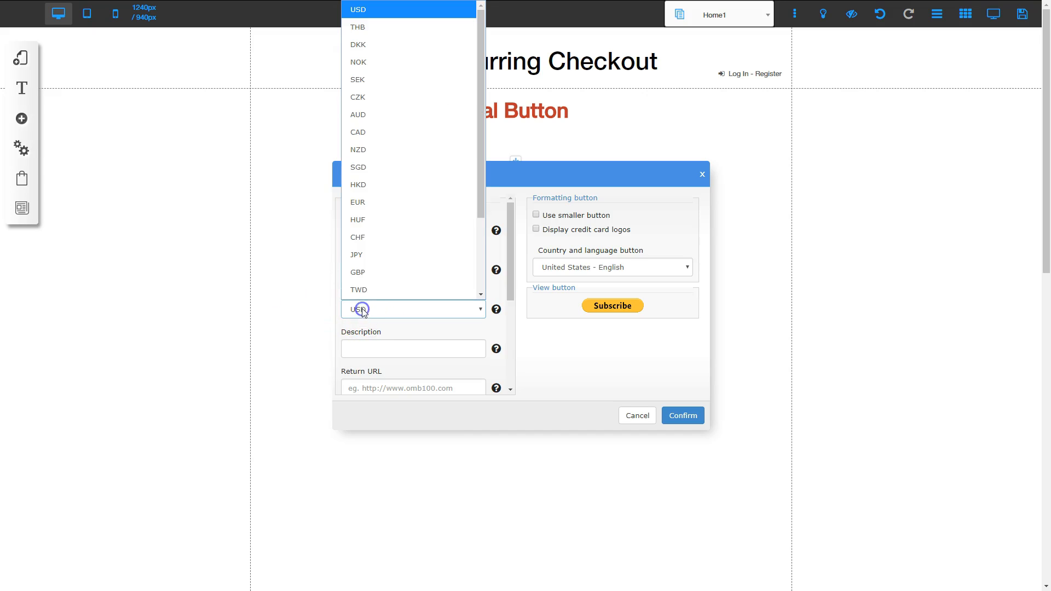
click(359, 348)
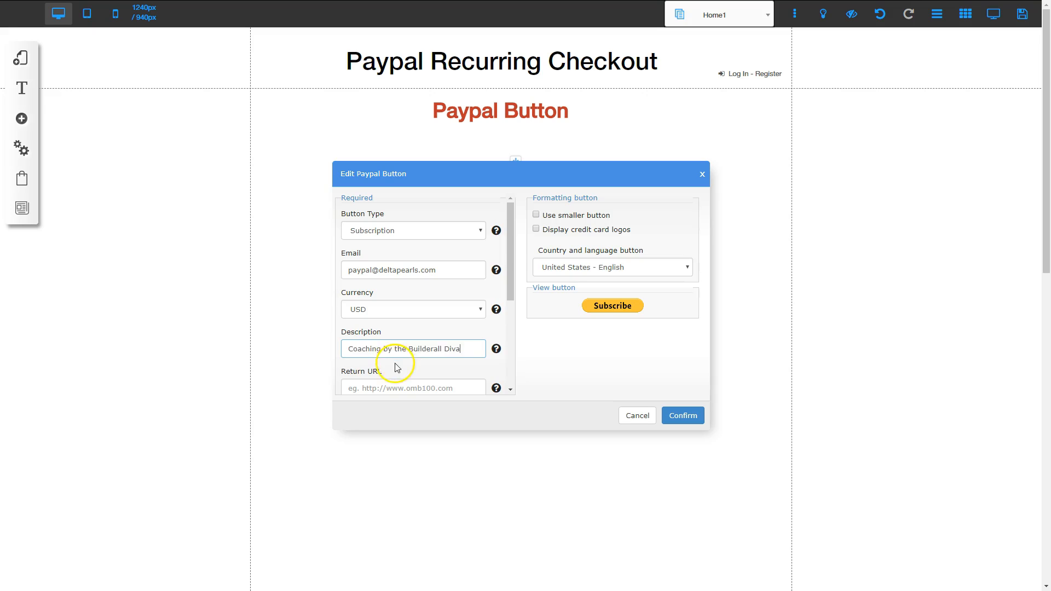
scroll(397, 359, down, 1)
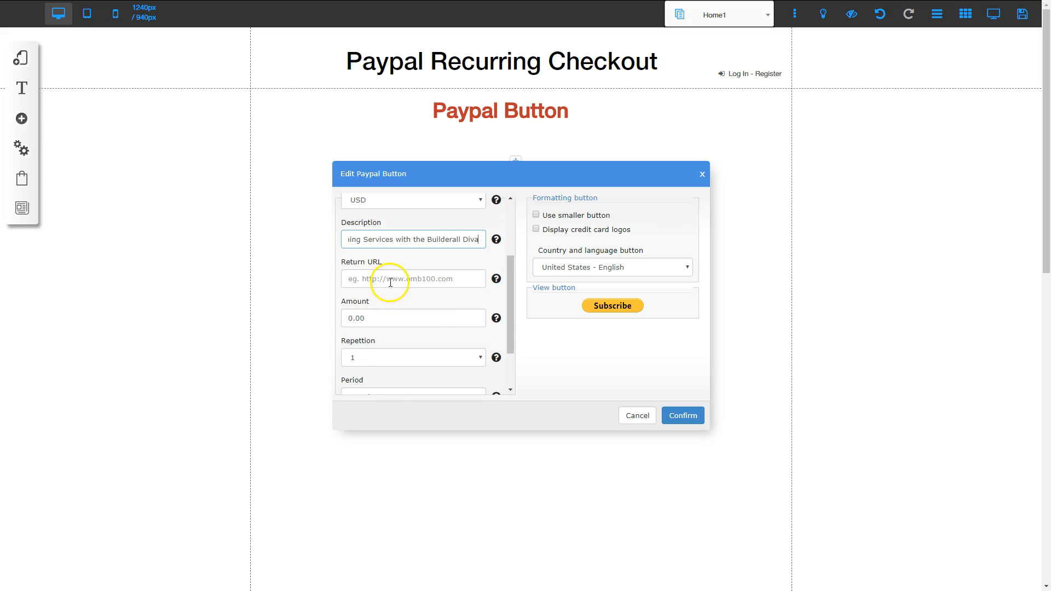
click(384, 277)
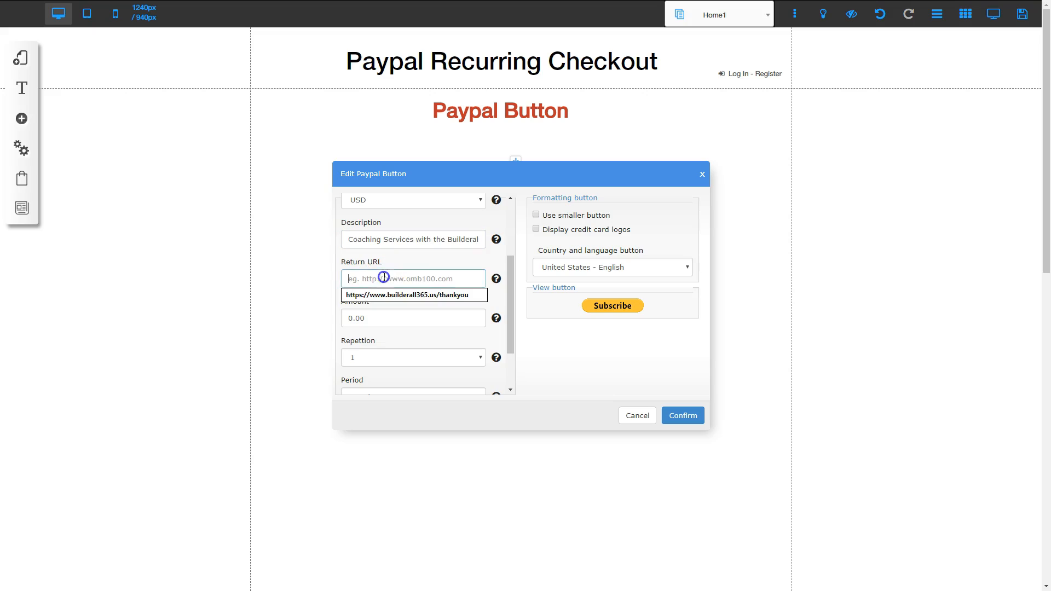
text(http://www.google.com)
drag(384, 316, 327, 320)
text(.0)
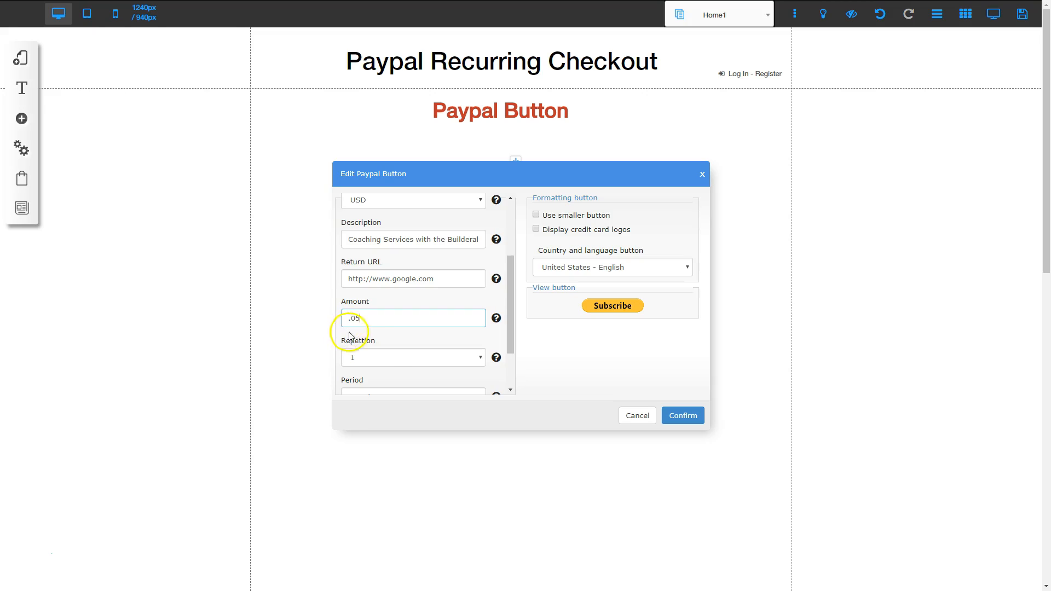
Keep the billing repetition at 1 and the period at Month, and set the end of collection to Never
scroll(390, 306, down, 1)
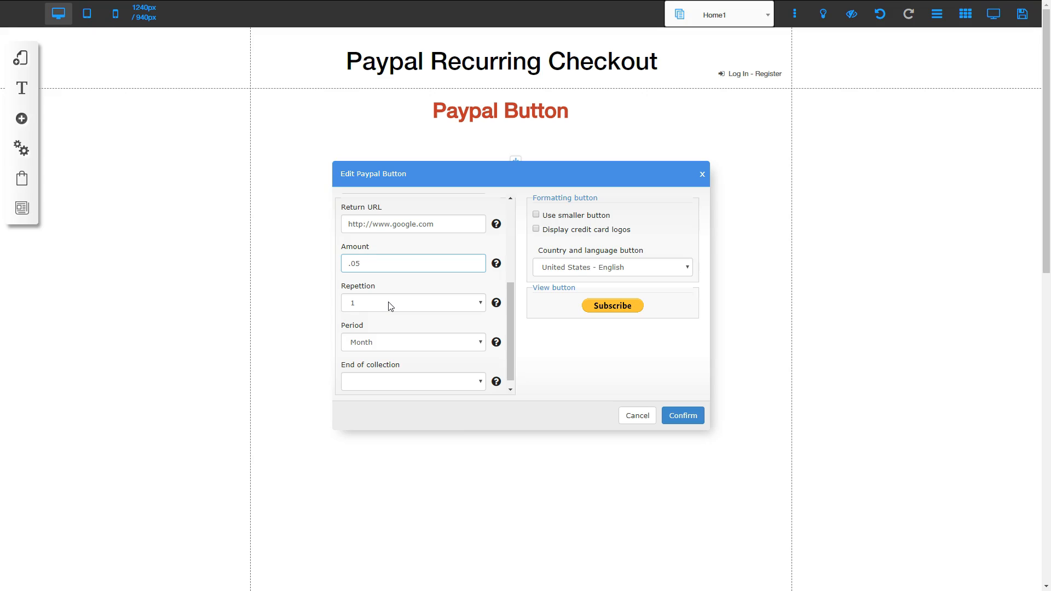
click(353, 304)
click(386, 344)
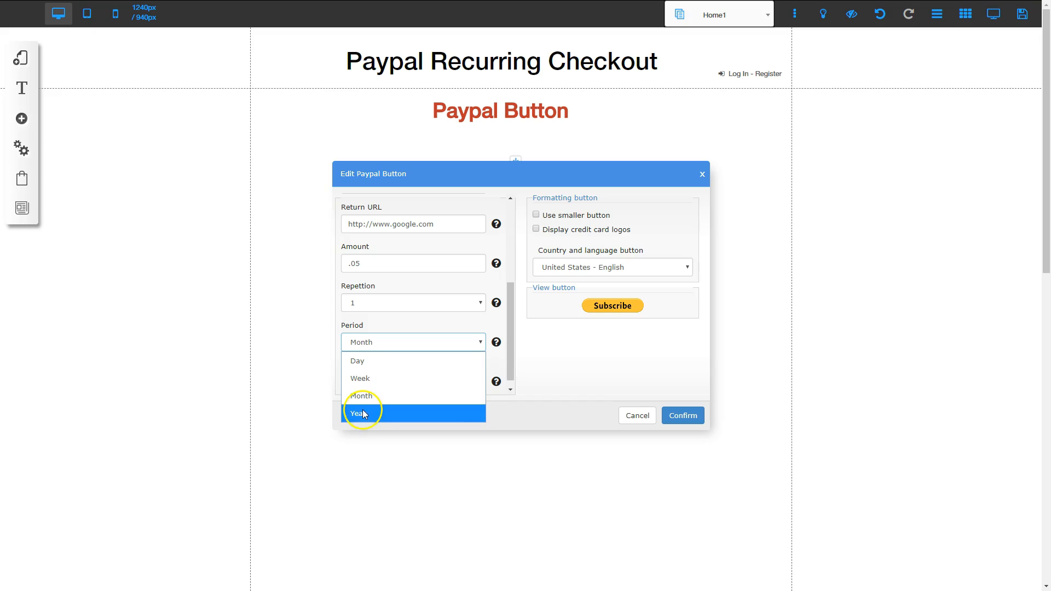
click(388, 304)
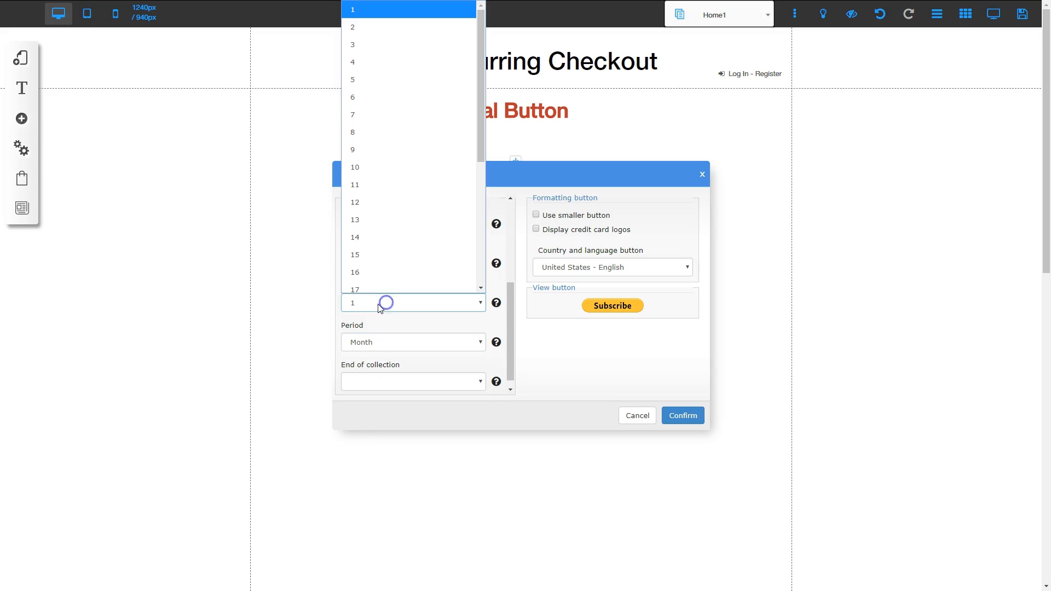
click(382, 325)
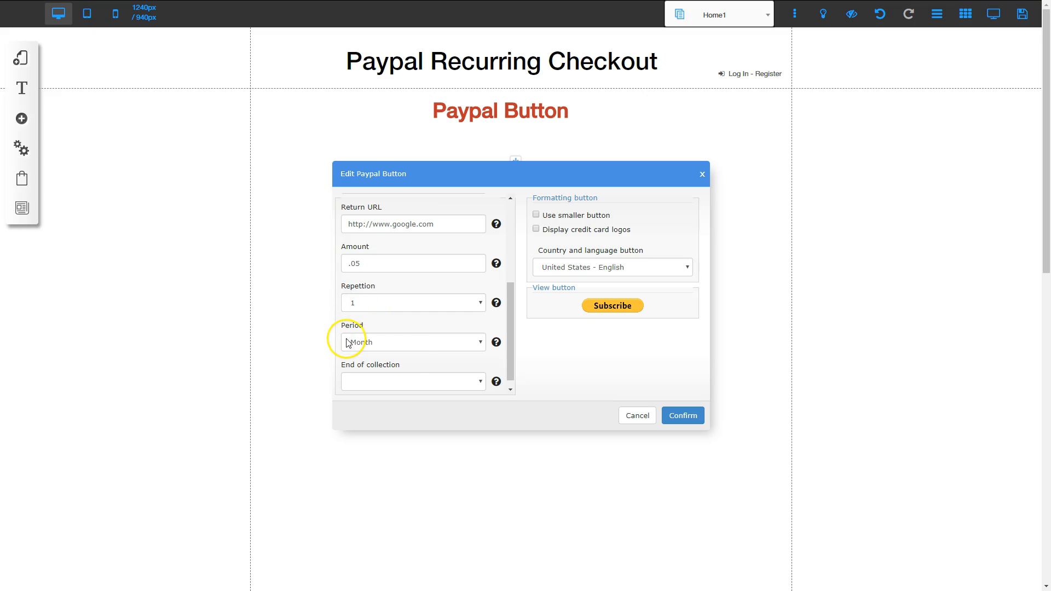
scroll(413, 355, down, 1)
scroll(412, 355, down, 1)
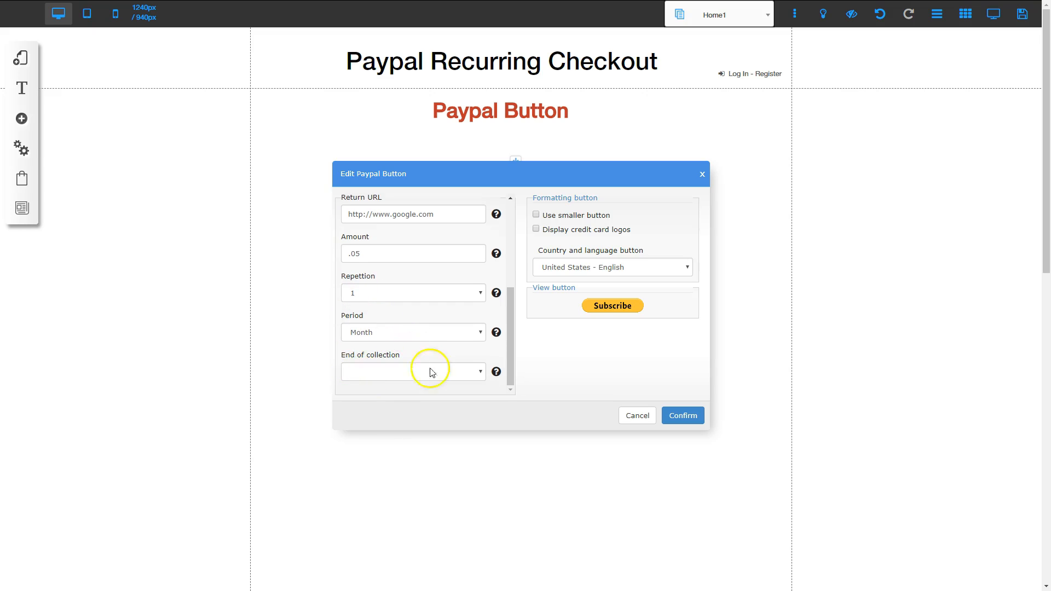
click(392, 375)
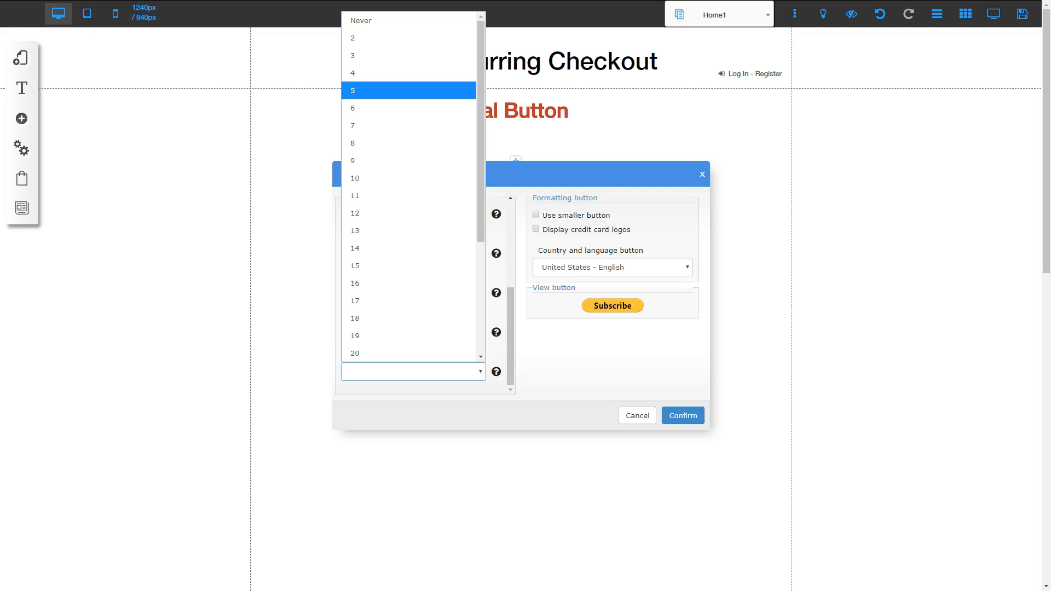
click(368, 20)
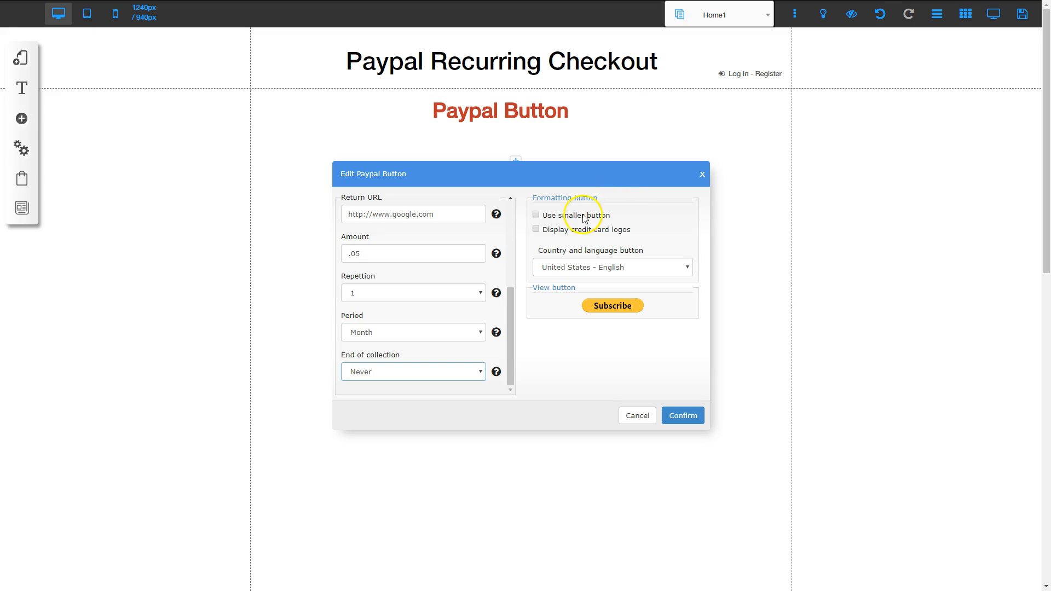
Display credit card logos on the button with United States - English as country and language, and confirm the settings
click(536, 229)
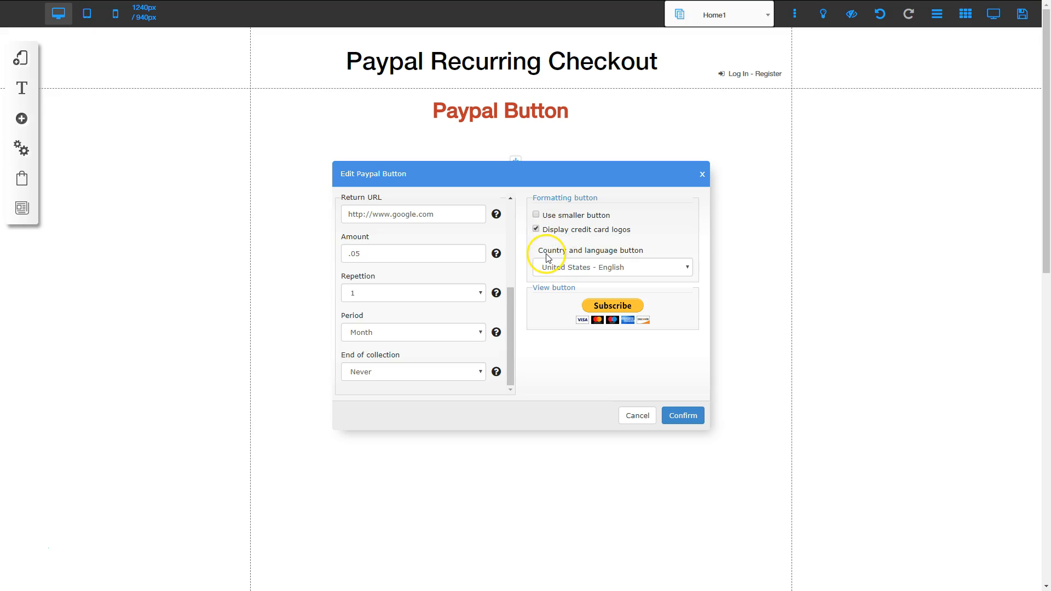
click(603, 269)
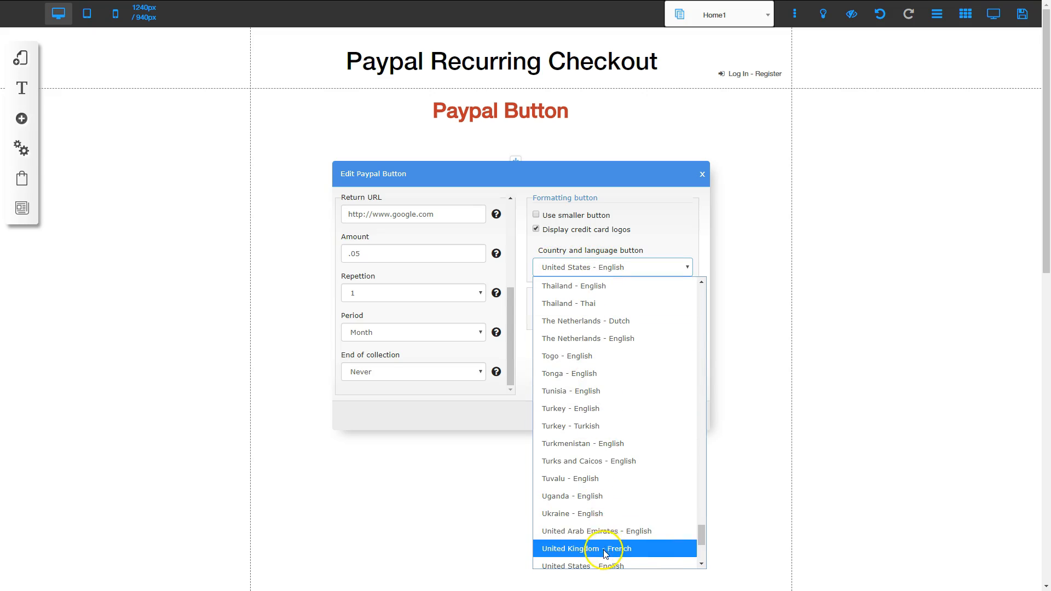
scroll(604, 554, down, 2)
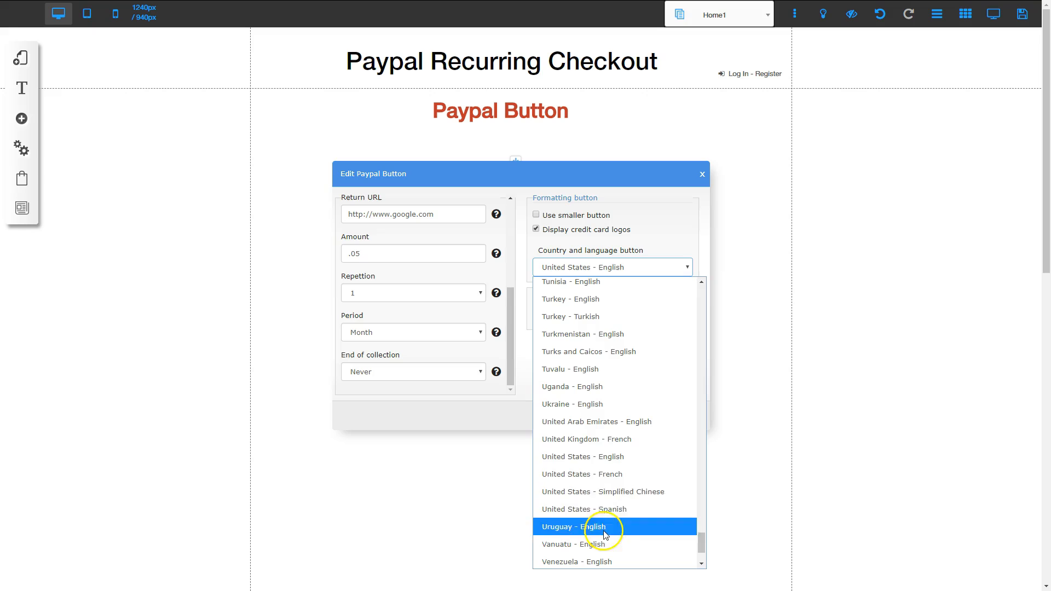
click(600, 463)
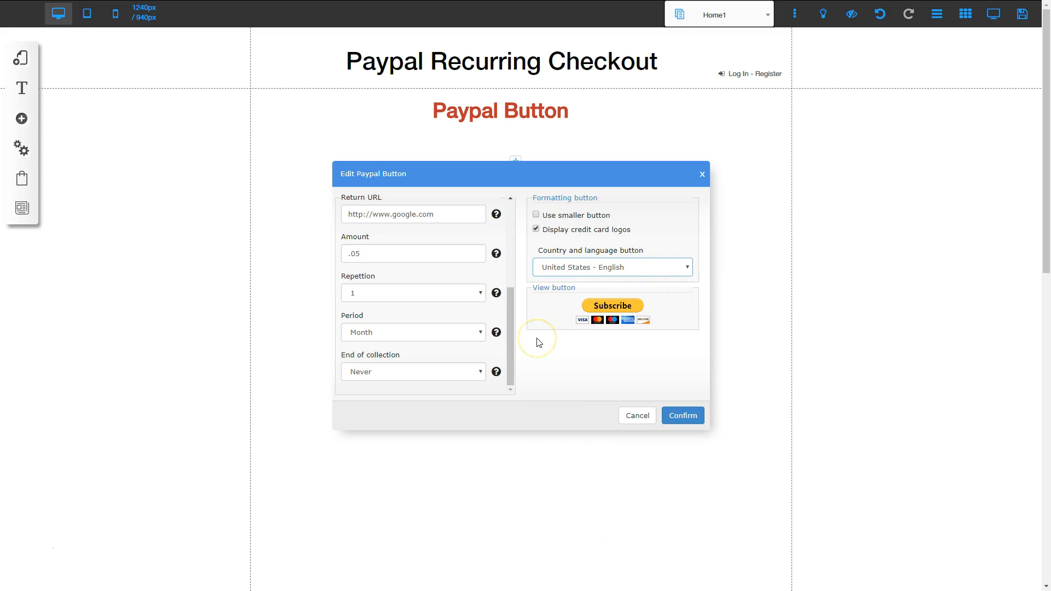
click(679, 417)
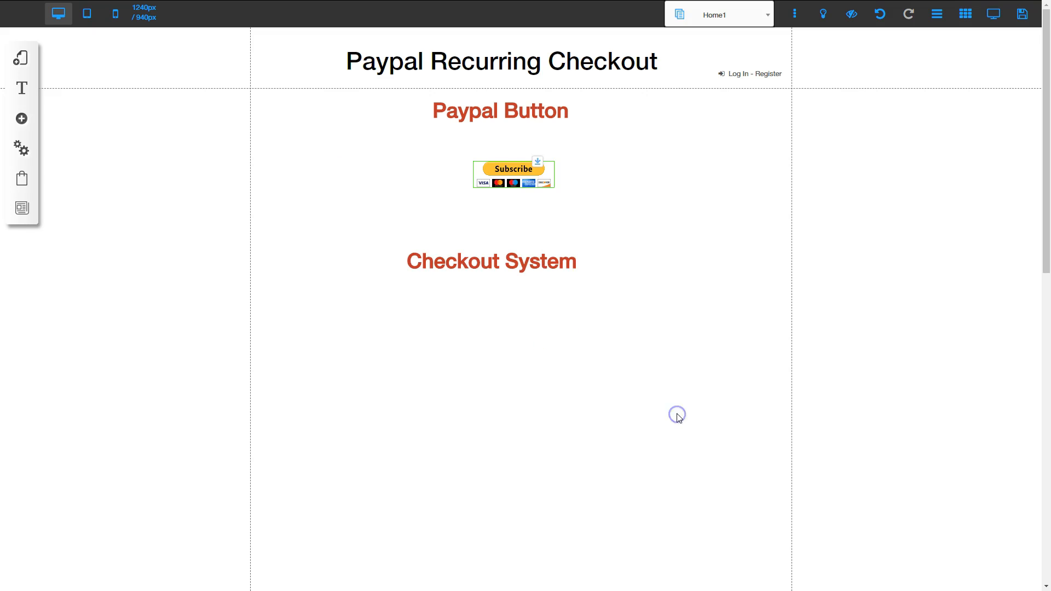
Center the Subscribe button under the Paypal Button heading and move the Checkout System heading up just below it
drag(505, 169, 510, 192)
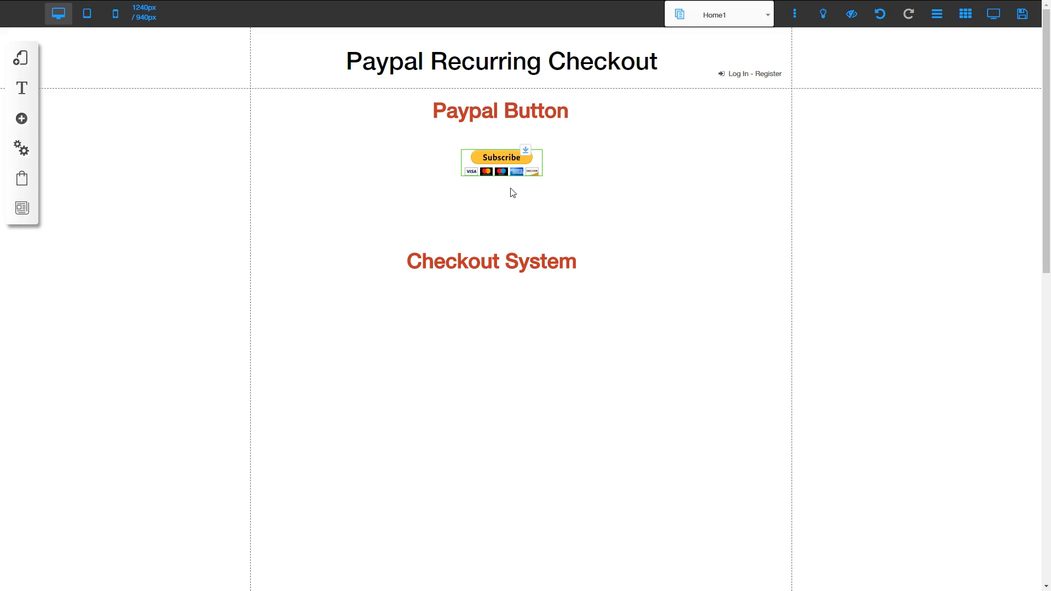
click(500, 197)
drag(479, 272, 489, 237)
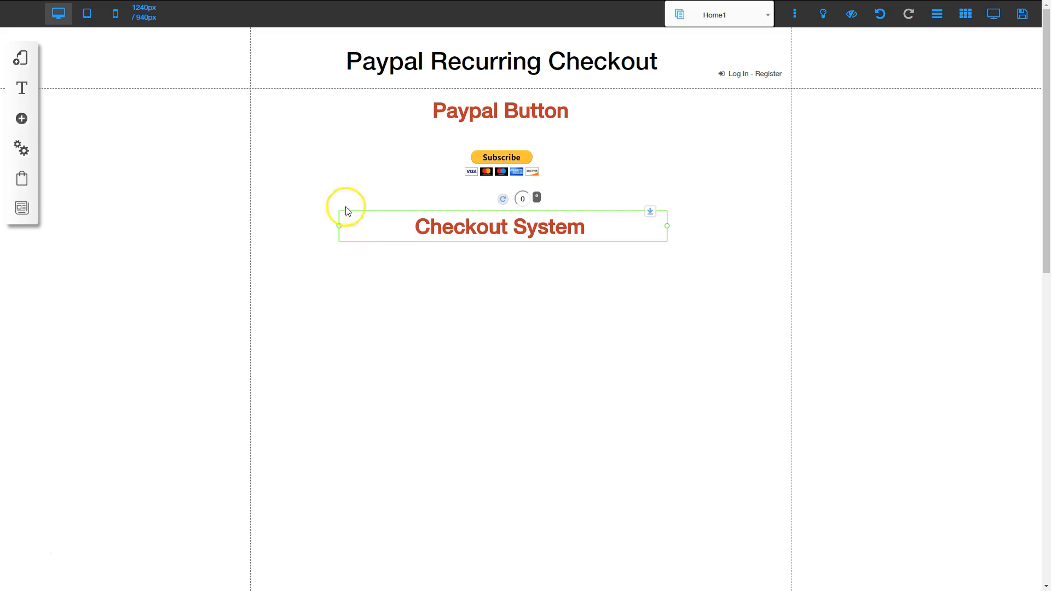
Add a PayPal payment method for website sales in the Payment Manager, giving the account a nickname
click(22, 179)
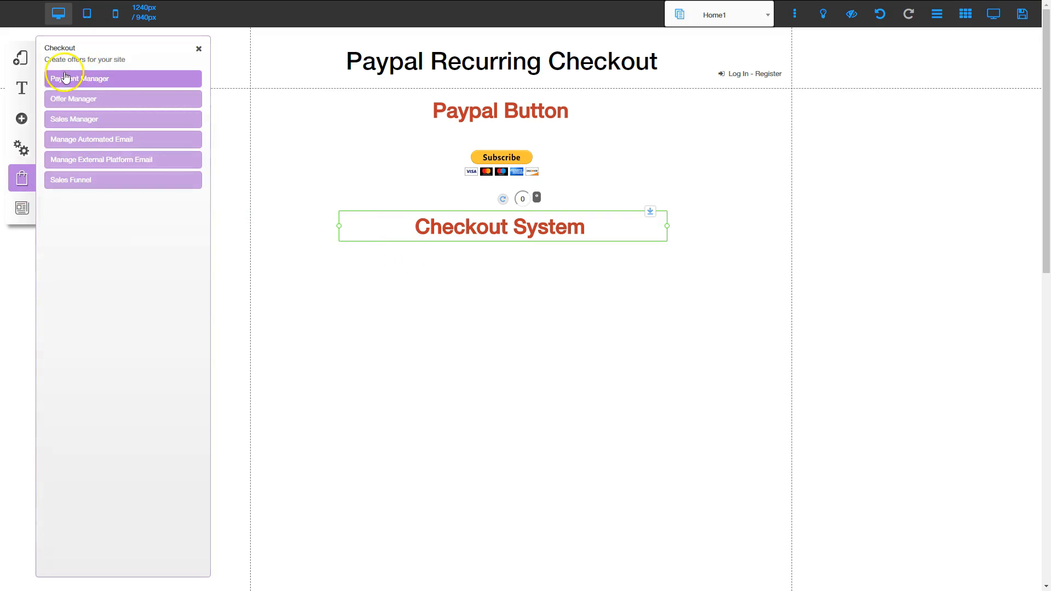
click(90, 79)
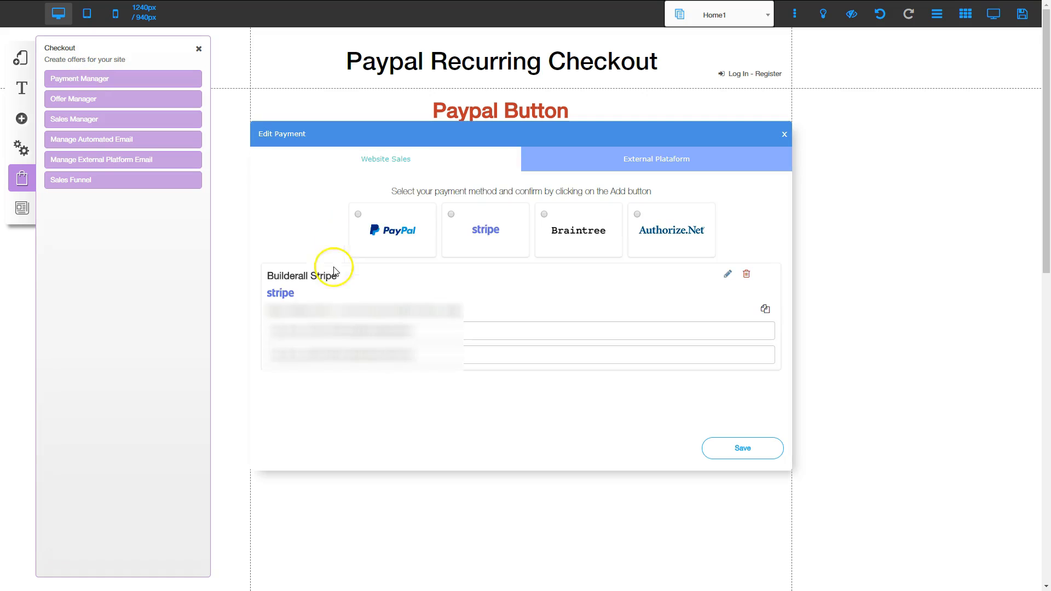
click(358, 215)
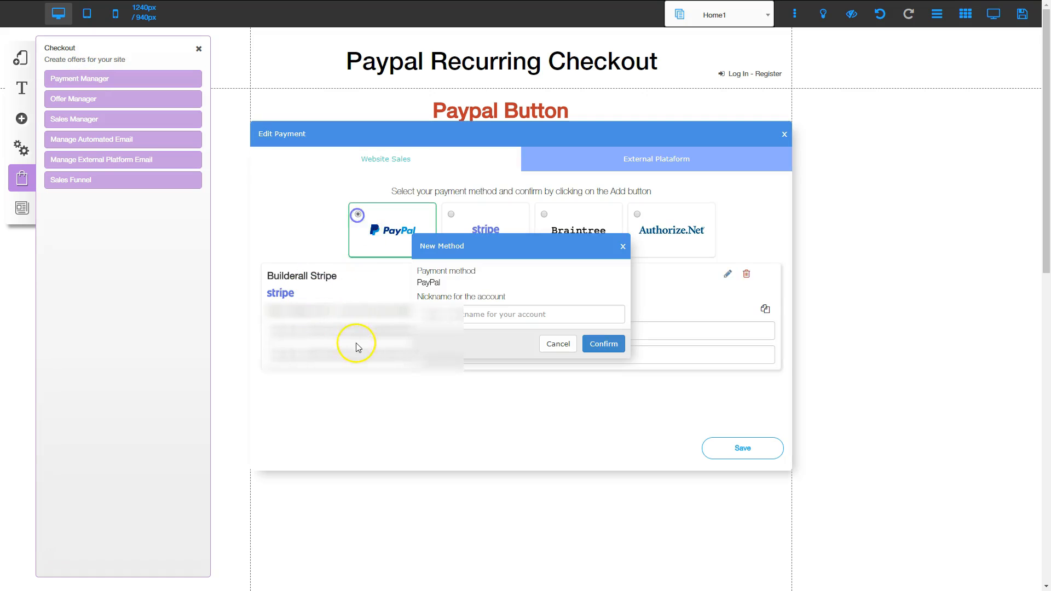
click(438, 316)
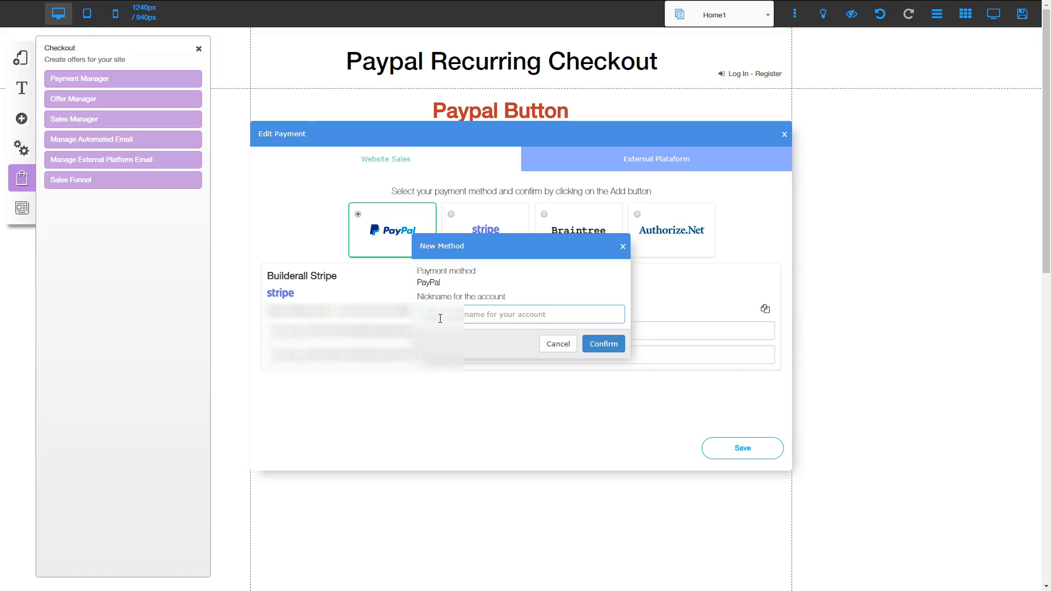
text(Builderall Paypal)
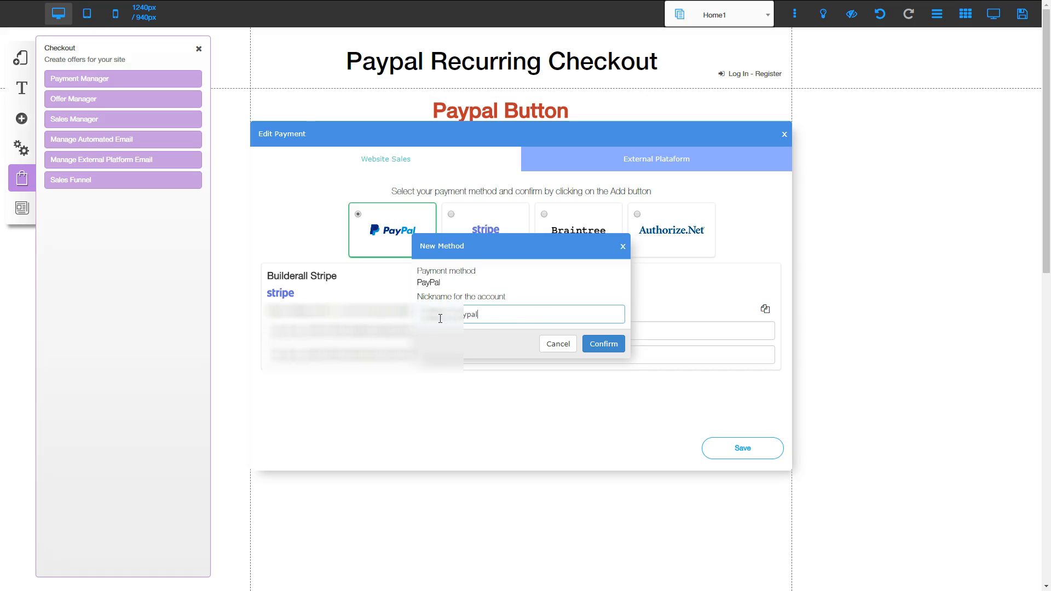
click(603, 345)
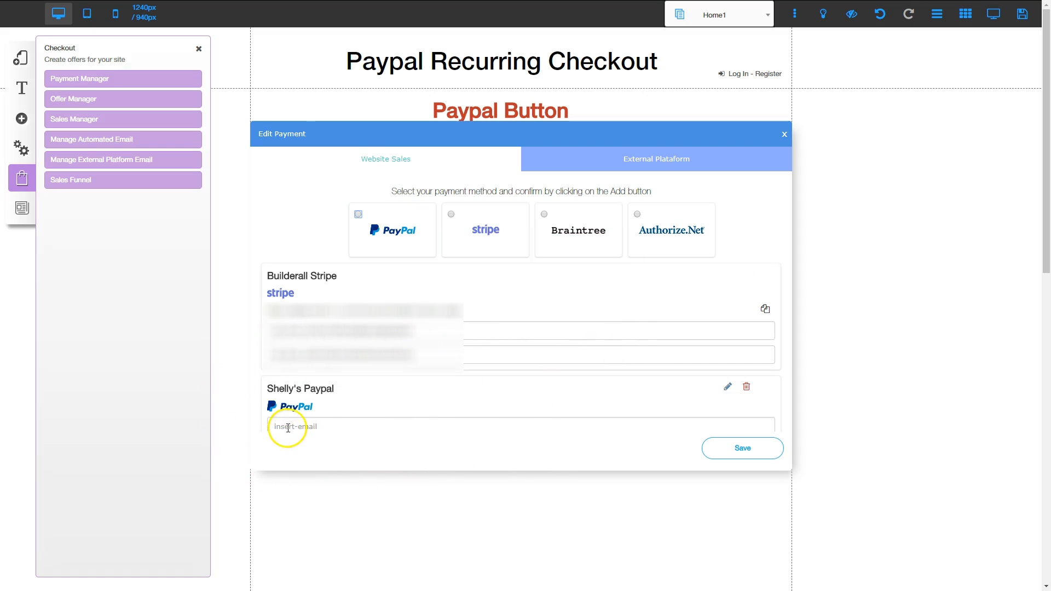
Enter the PayPal account's e-mail for the new payment method, save it, and close the payment settings
click(288, 424)
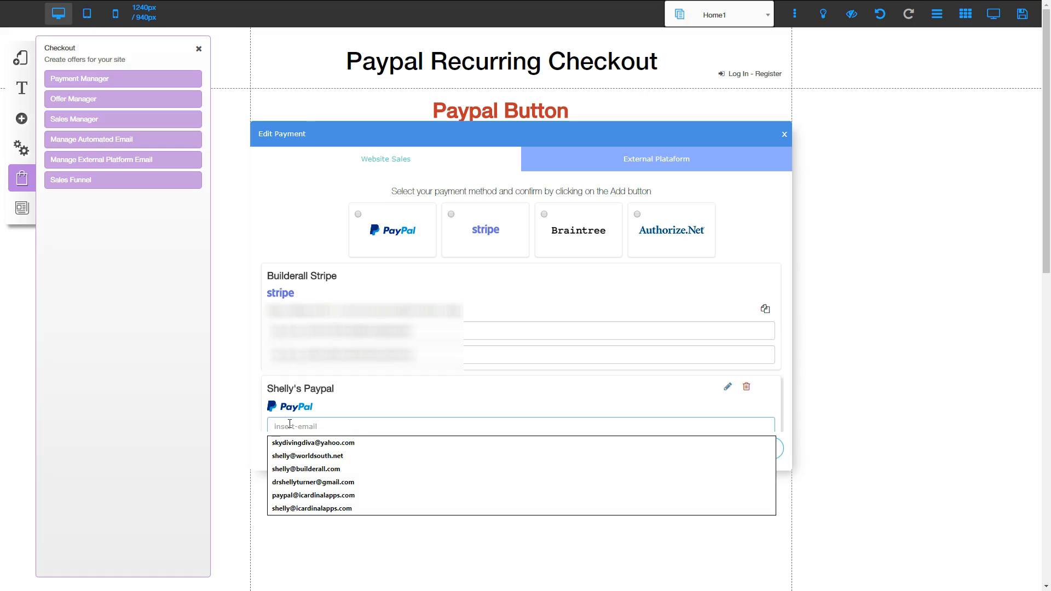
key(ctrl+v)
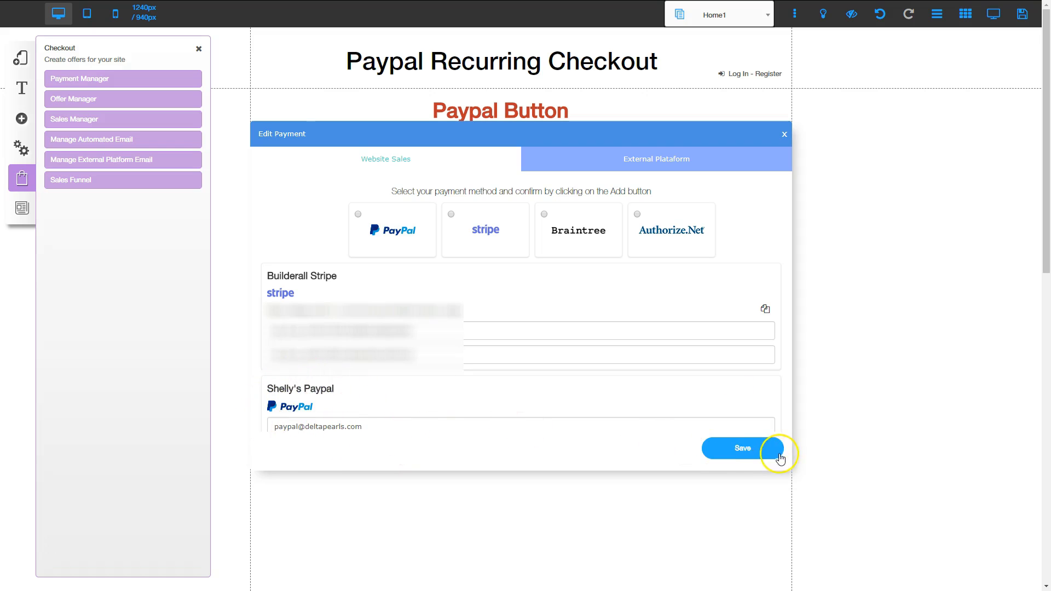
click(742, 448)
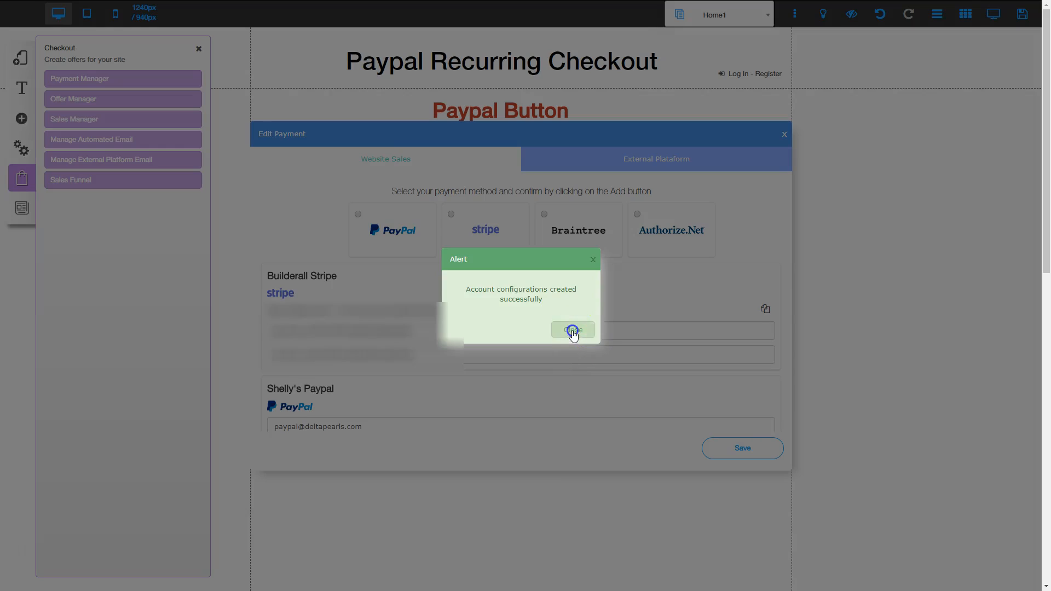
click(570, 329)
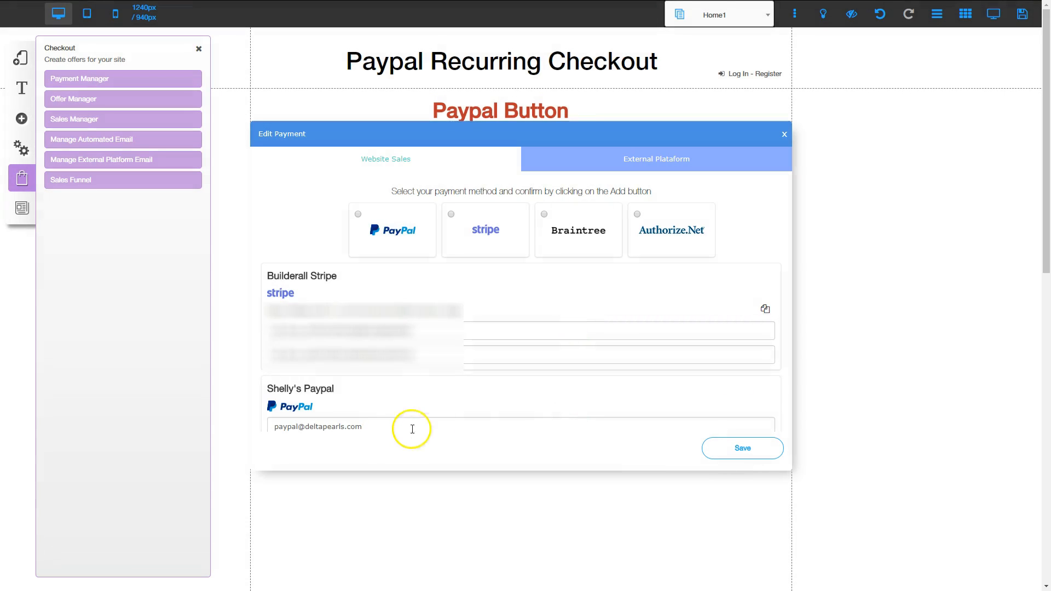
click(785, 135)
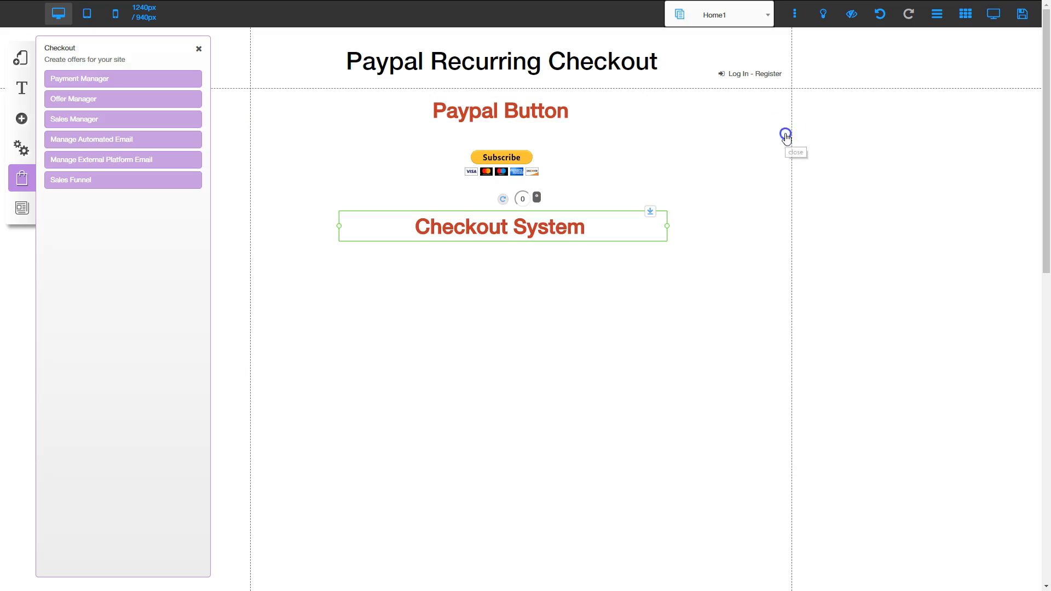
Edit the existing test product offer, setting its payment method to the new PayPal account and its currency to U.S. Dollar
click(80, 99)
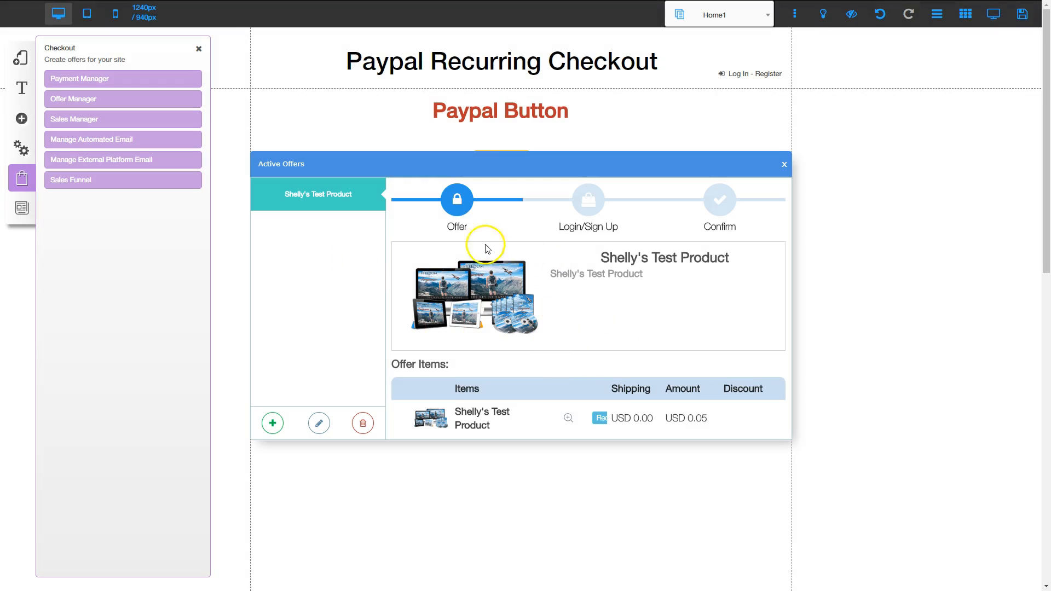
click(319, 423)
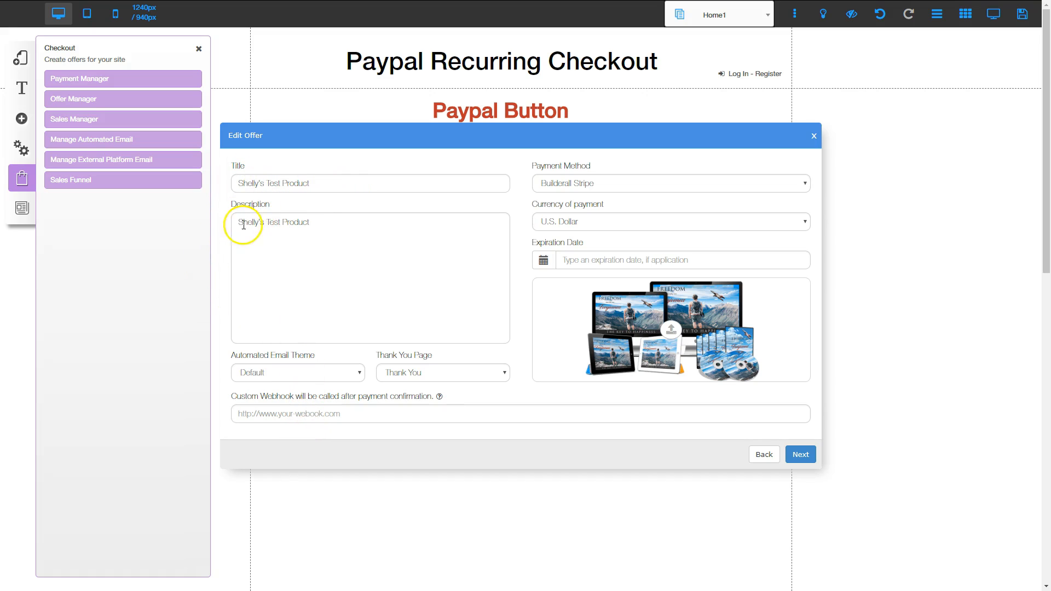
click(599, 187)
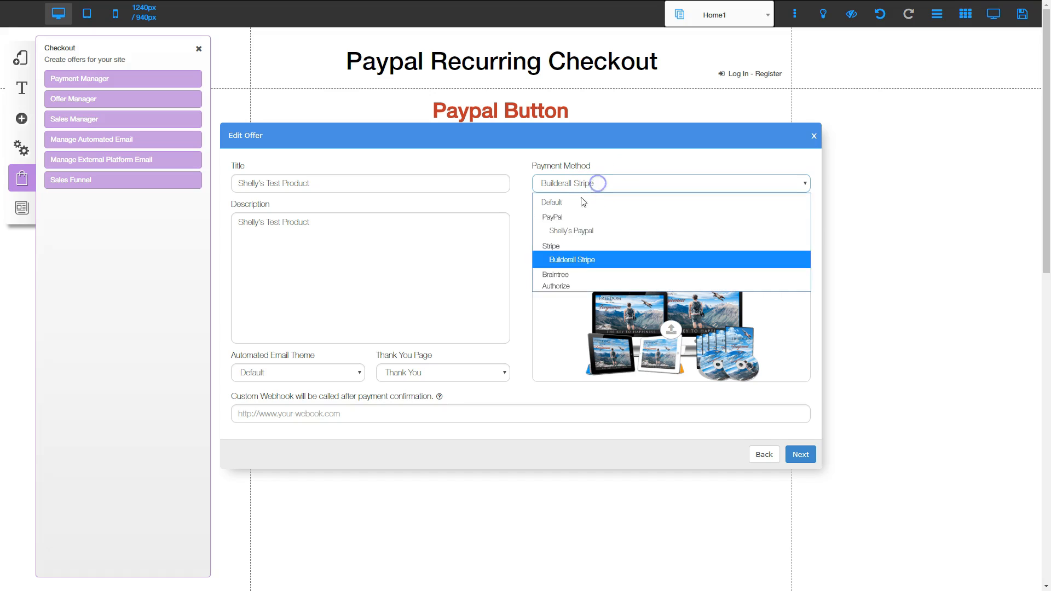
click(574, 232)
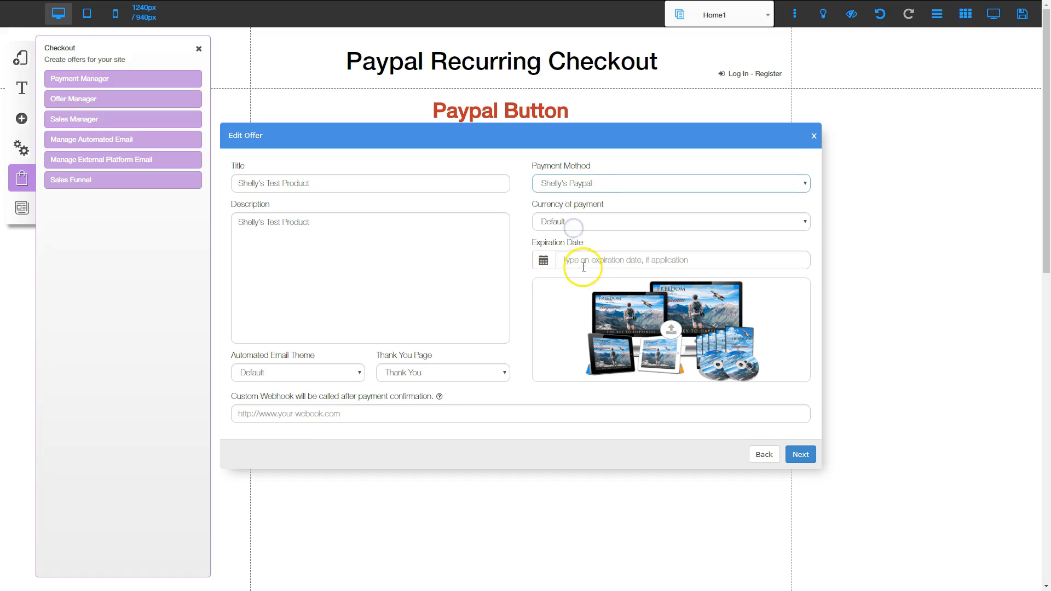
click(575, 225)
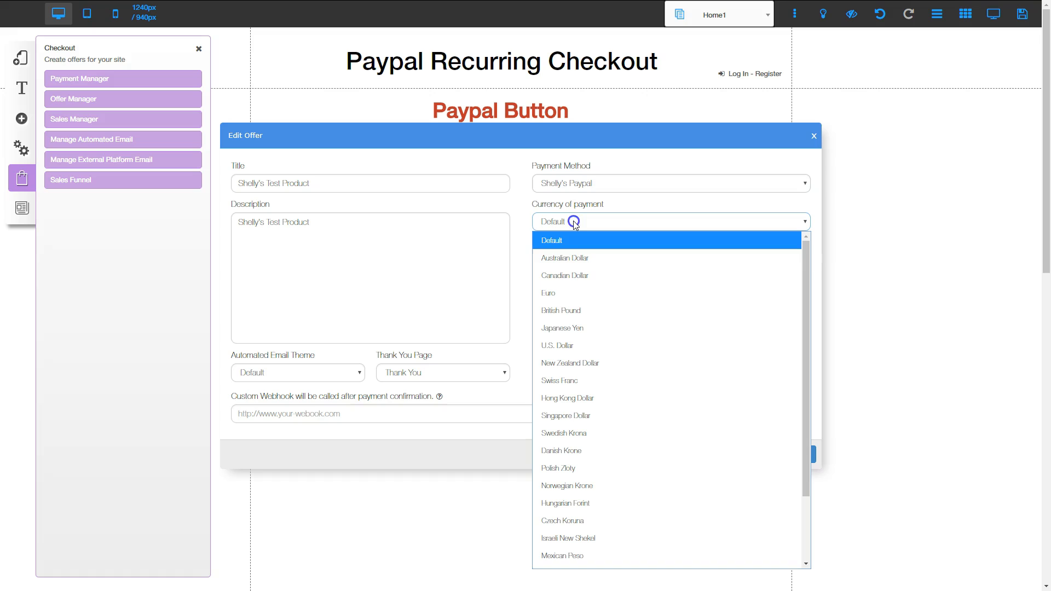
click(561, 345)
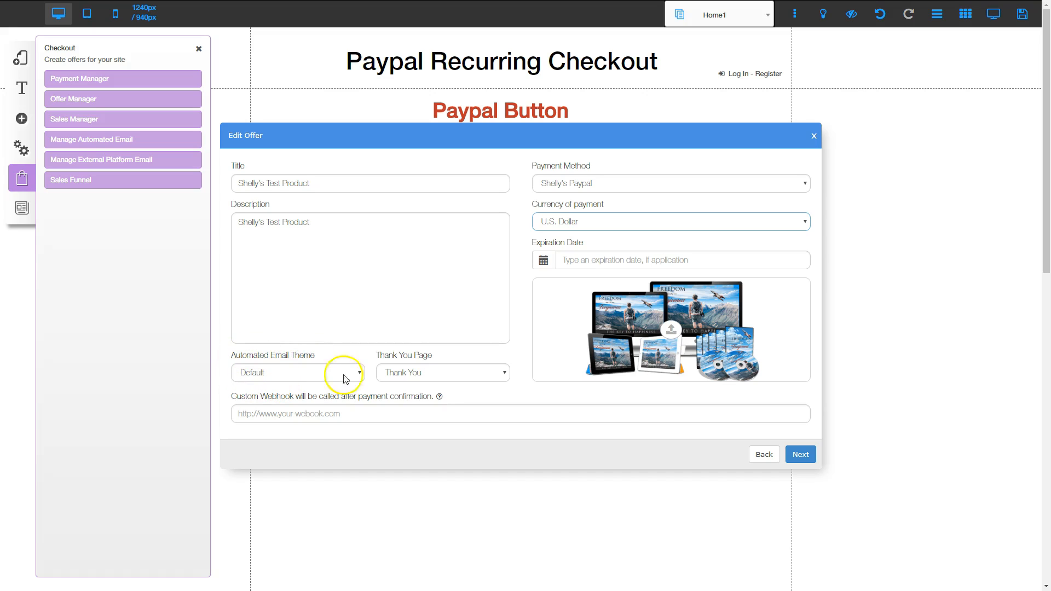
Select Thank You as the offer's thank-you page and proceed to the offer's items
click(411, 375)
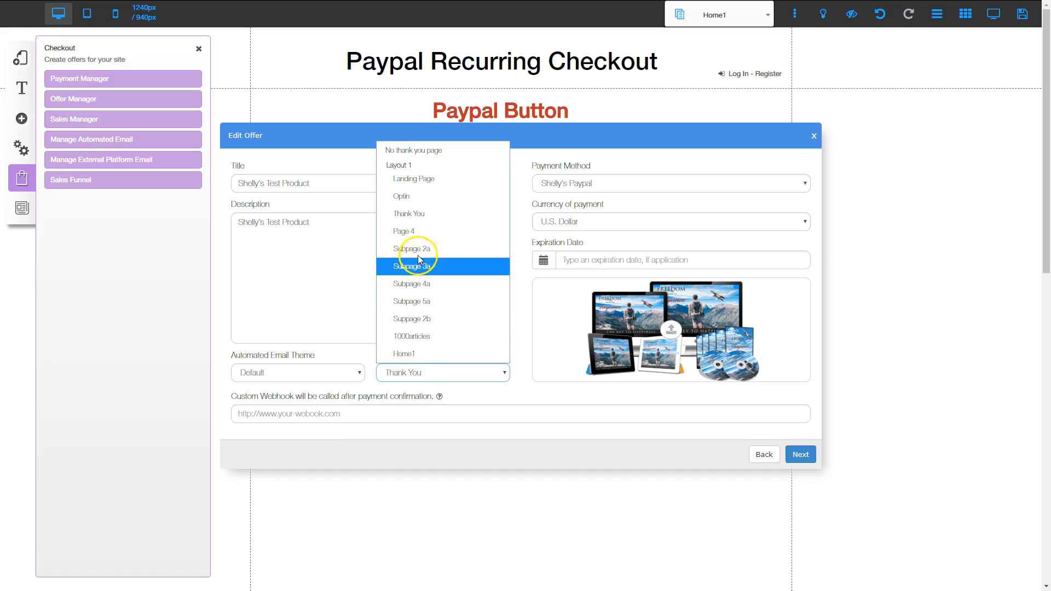
click(416, 218)
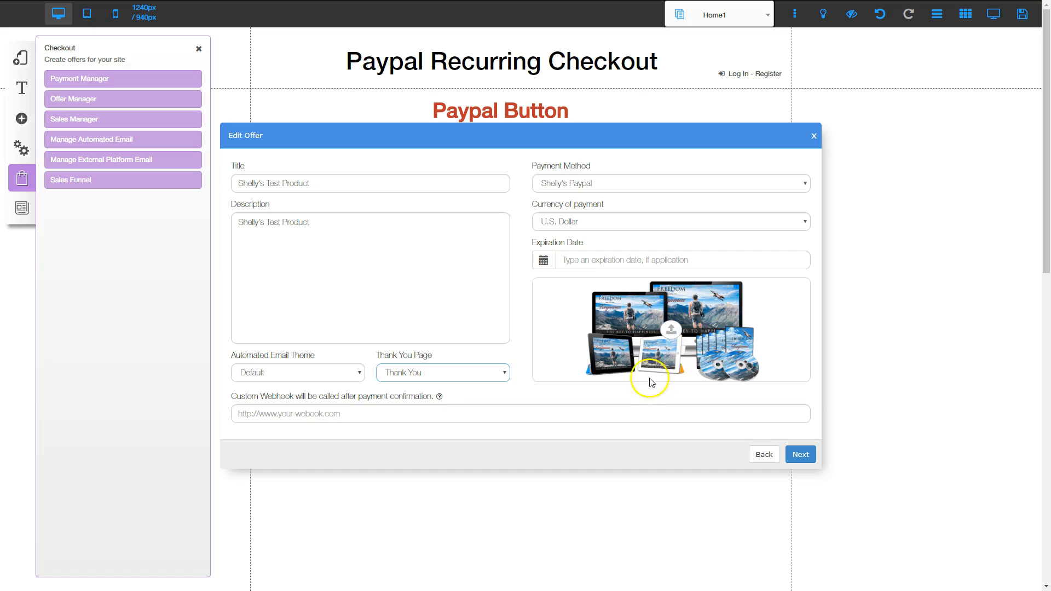
click(805, 455)
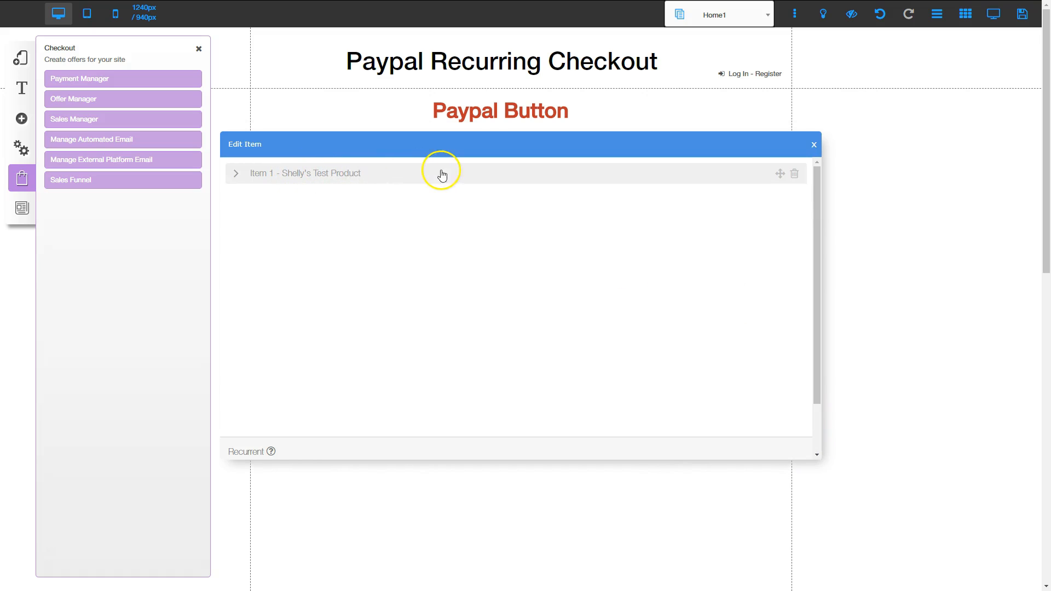
Keep Item 1 marked as Recurrent and set its recurring payment frequency to Payment Monthly
click(405, 174)
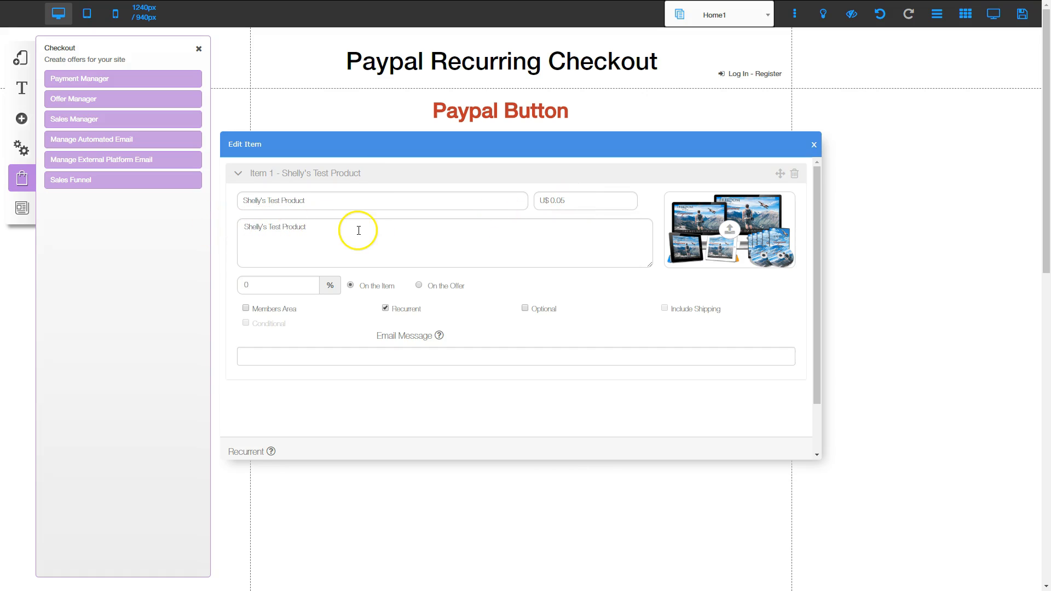
click(385, 308)
click(384, 307)
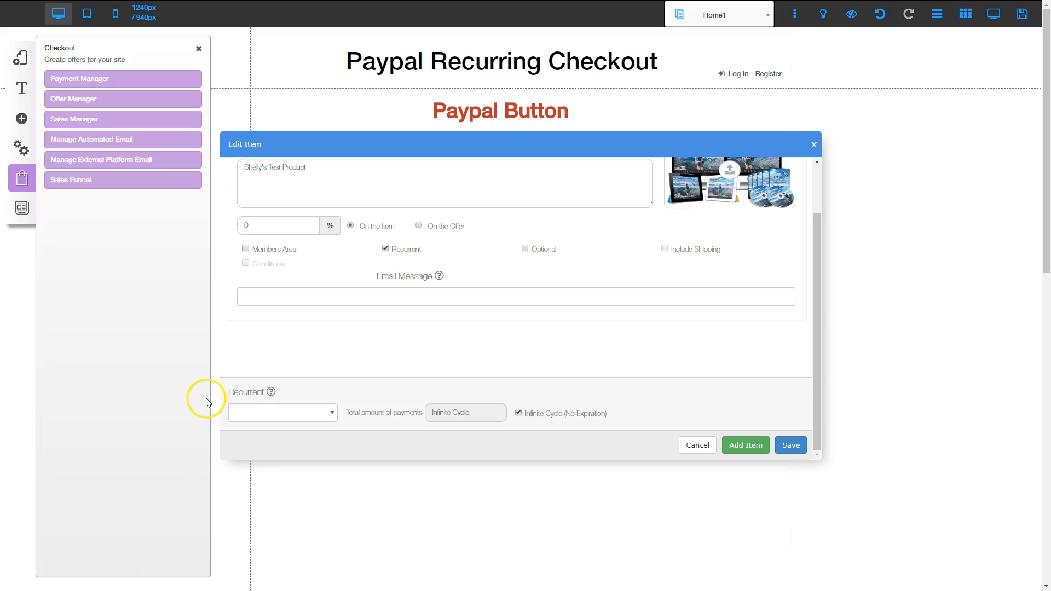
click(332, 414)
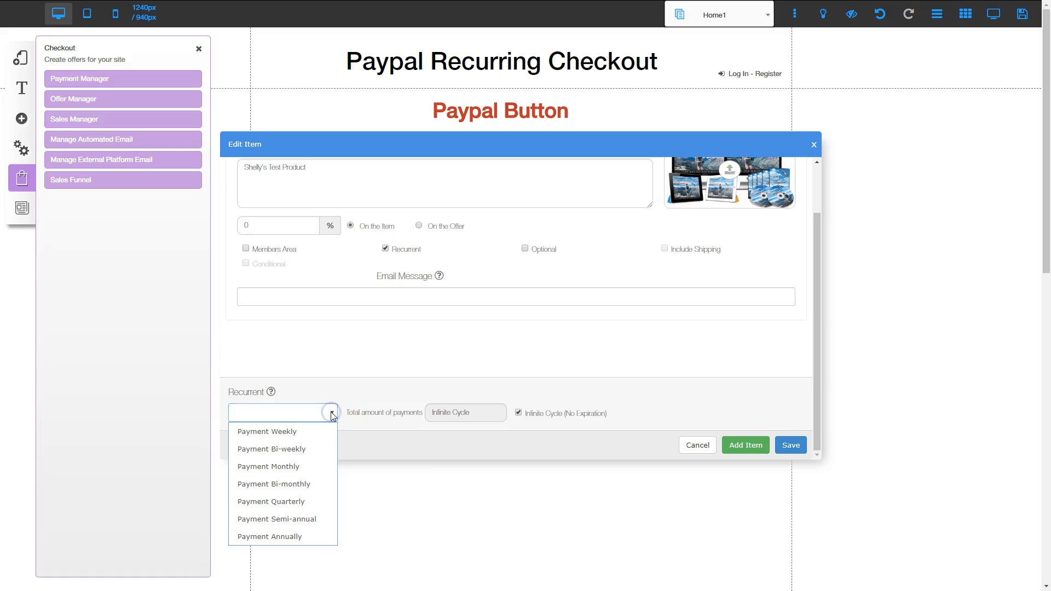
click(274, 468)
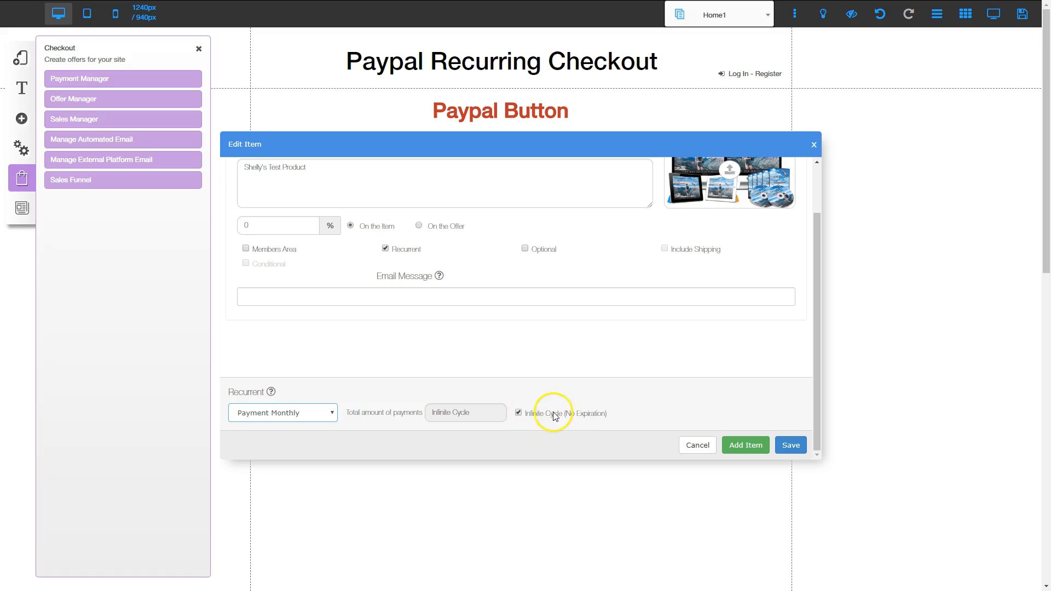
click(519, 414)
click(455, 413)
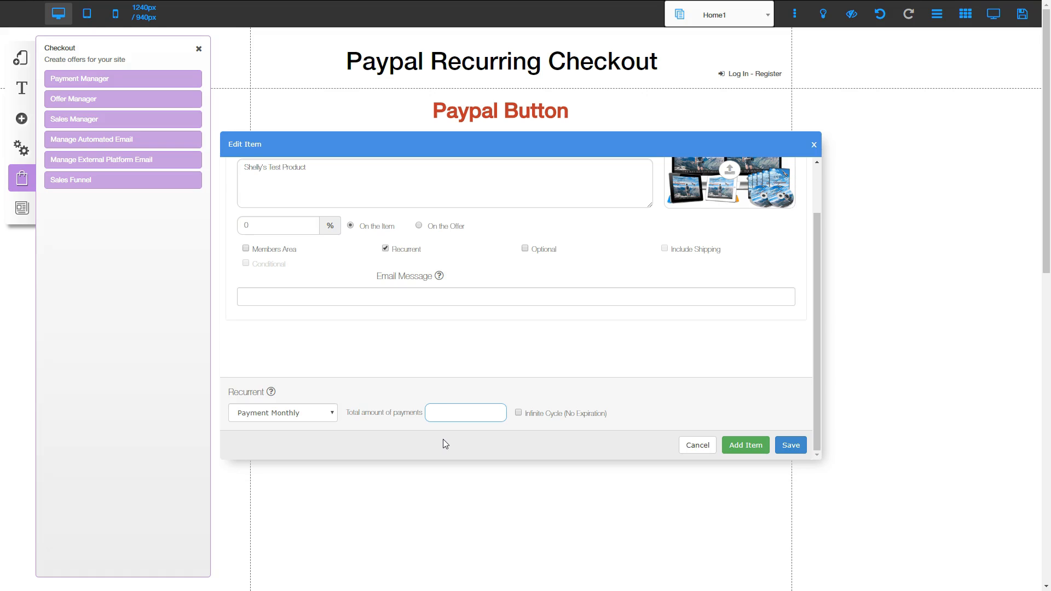
click(517, 414)
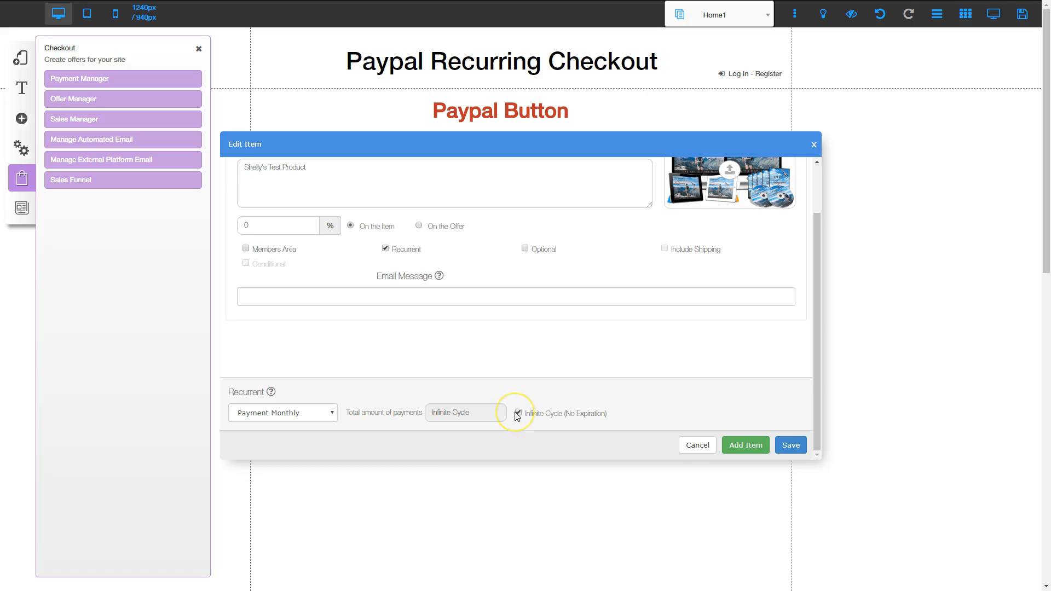
Save the offer item with Infinite Cycle payments and close the offer and checkout management
click(791, 446)
click(572, 330)
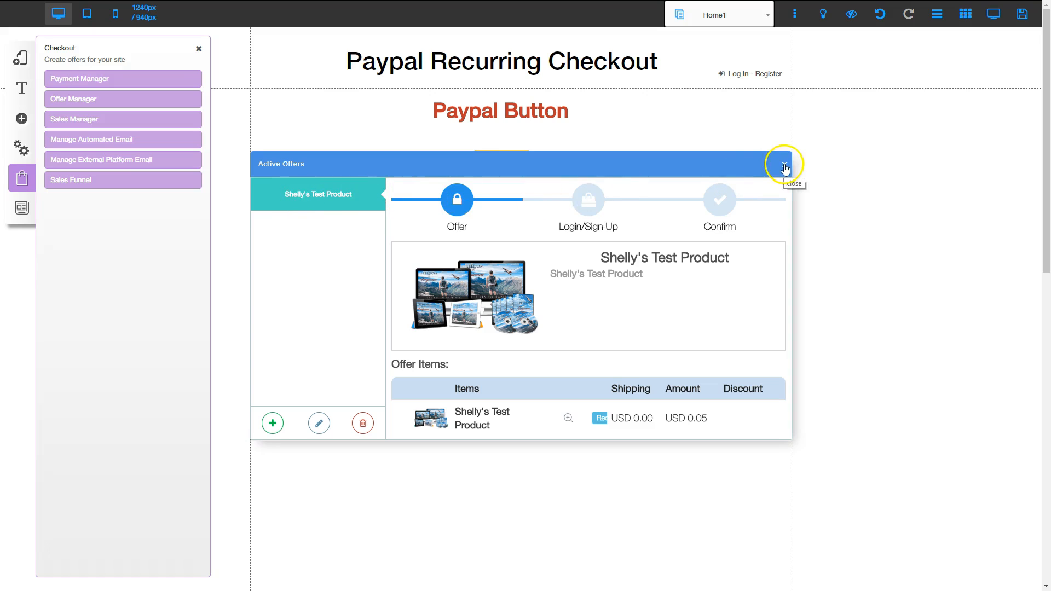
click(784, 166)
click(199, 49)
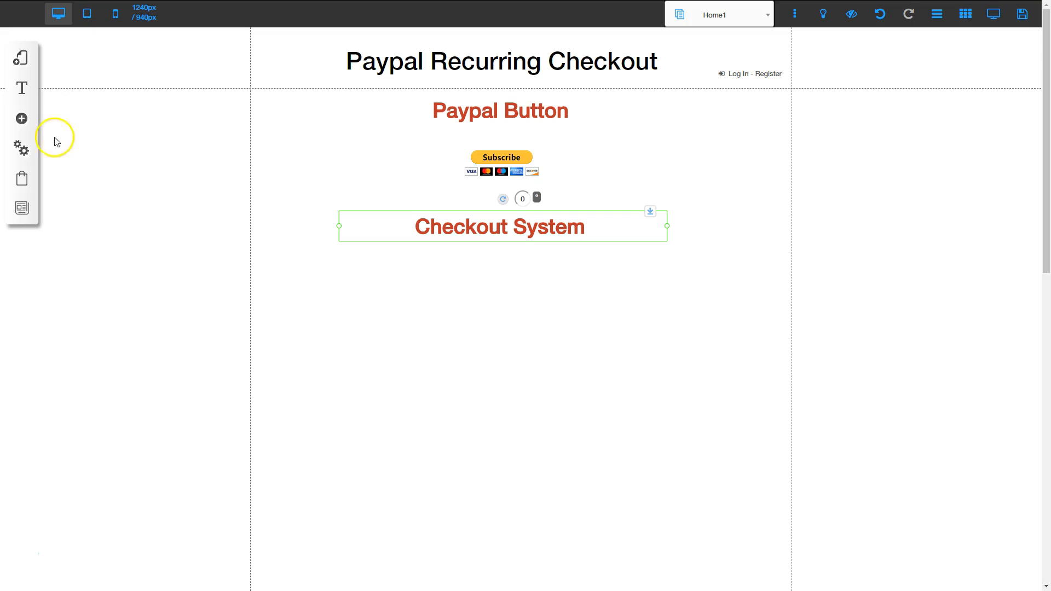
Add a Steps 2-checkout element for the test product offer and center it under the Checkout System heading
click(21, 120)
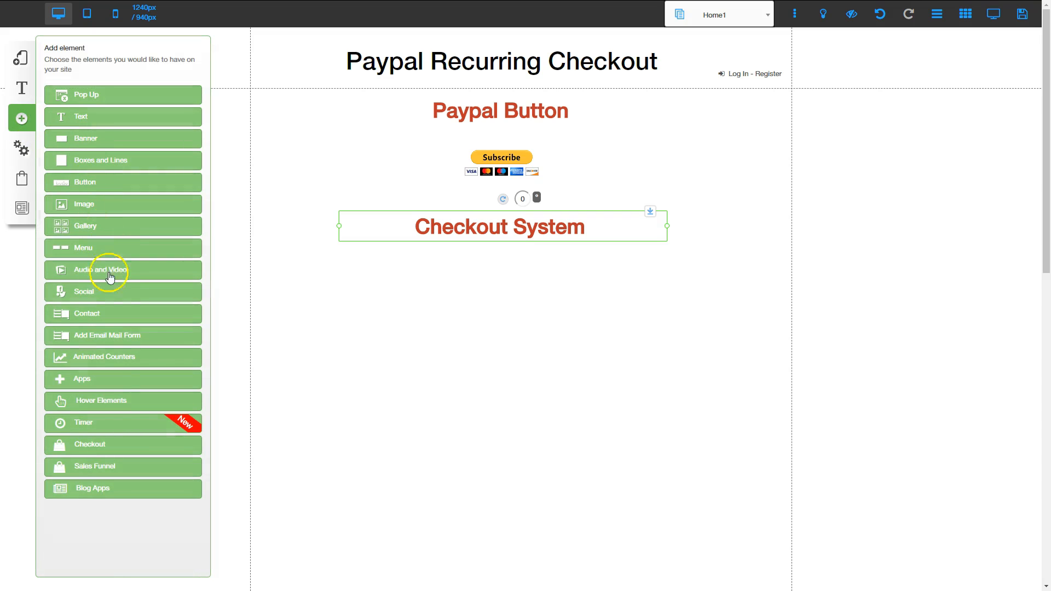
click(107, 448)
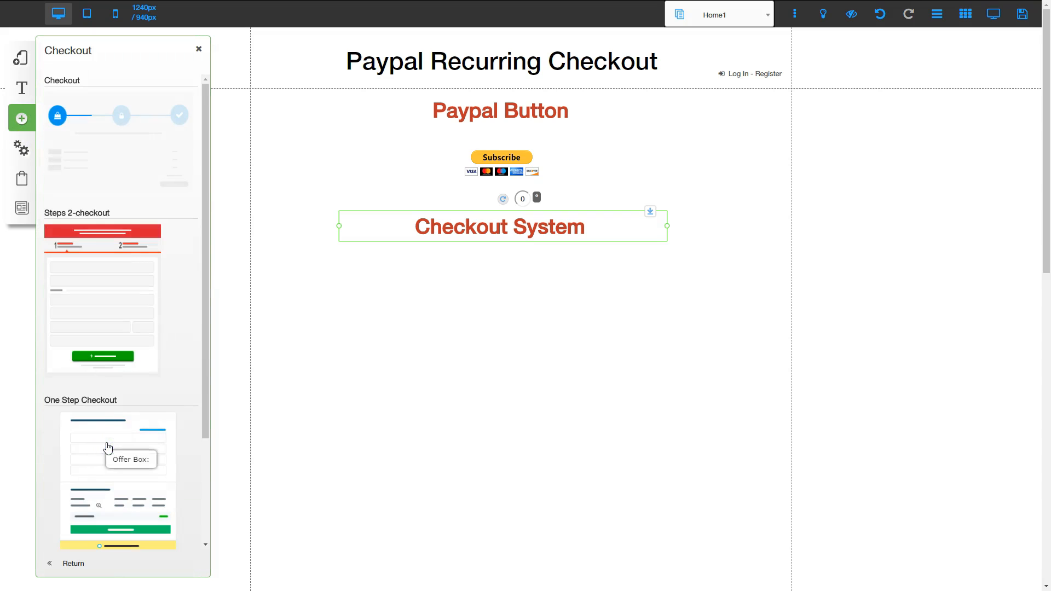
click(103, 299)
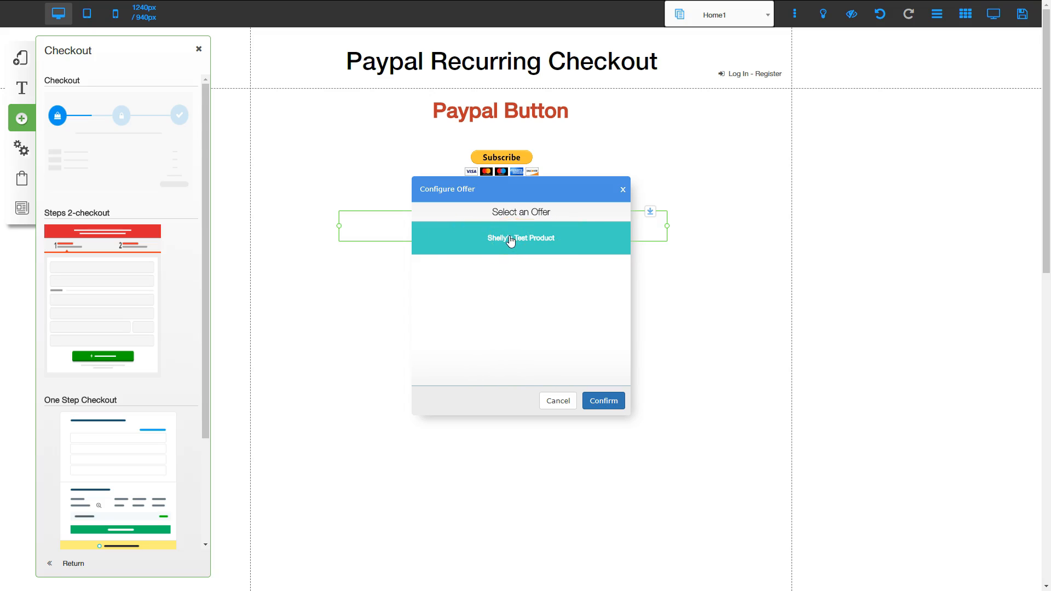
click(605, 404)
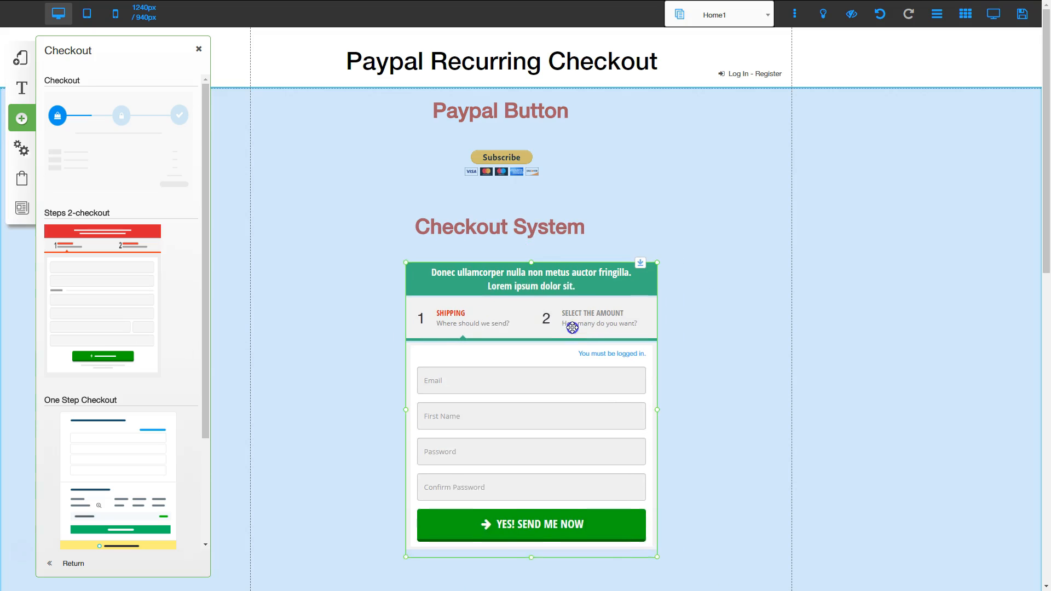
click(571, 441)
scroll(571, 441, down, 1)
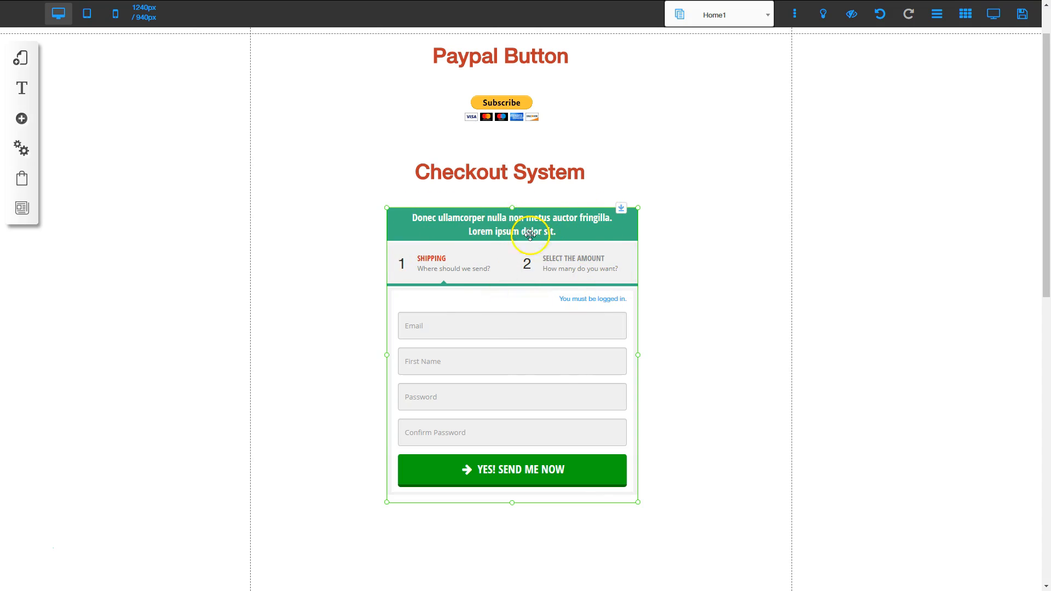
Open the checkout form's appearance configuration and confirm it with no redirection and the default texts
click(483, 321)
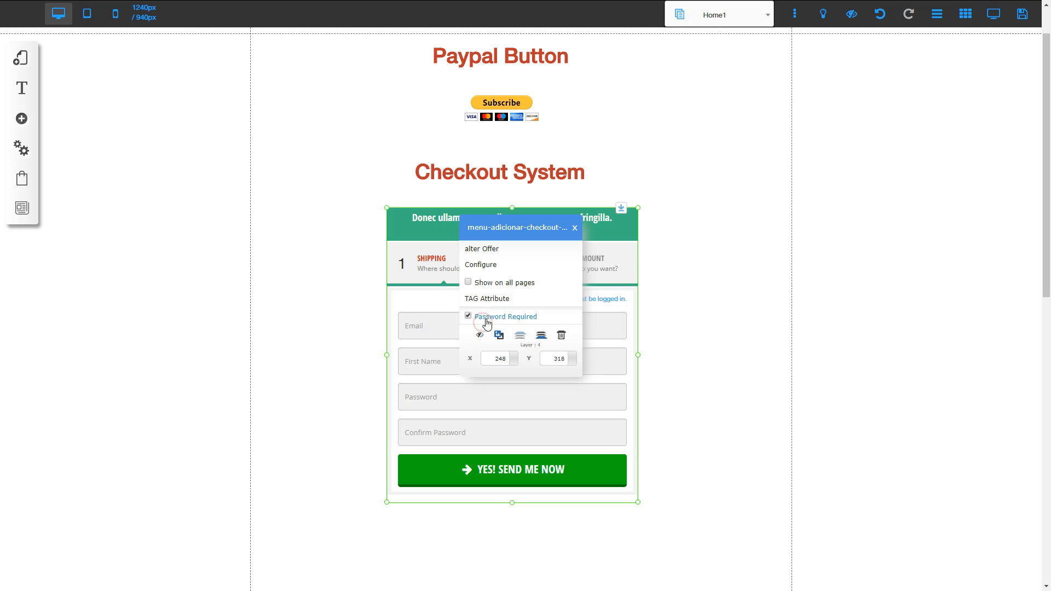
click(483, 266)
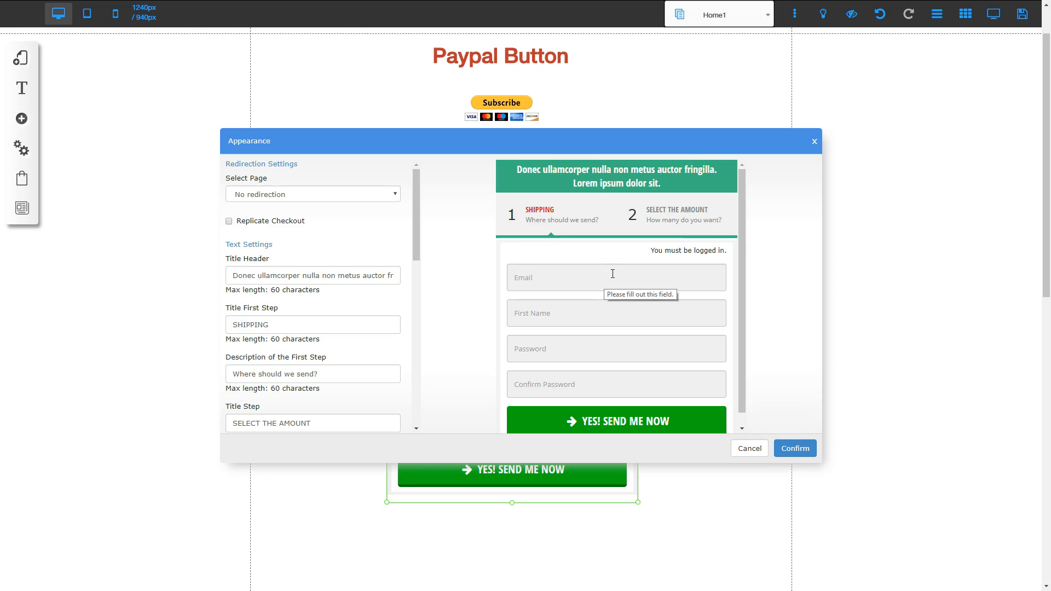
click(797, 449)
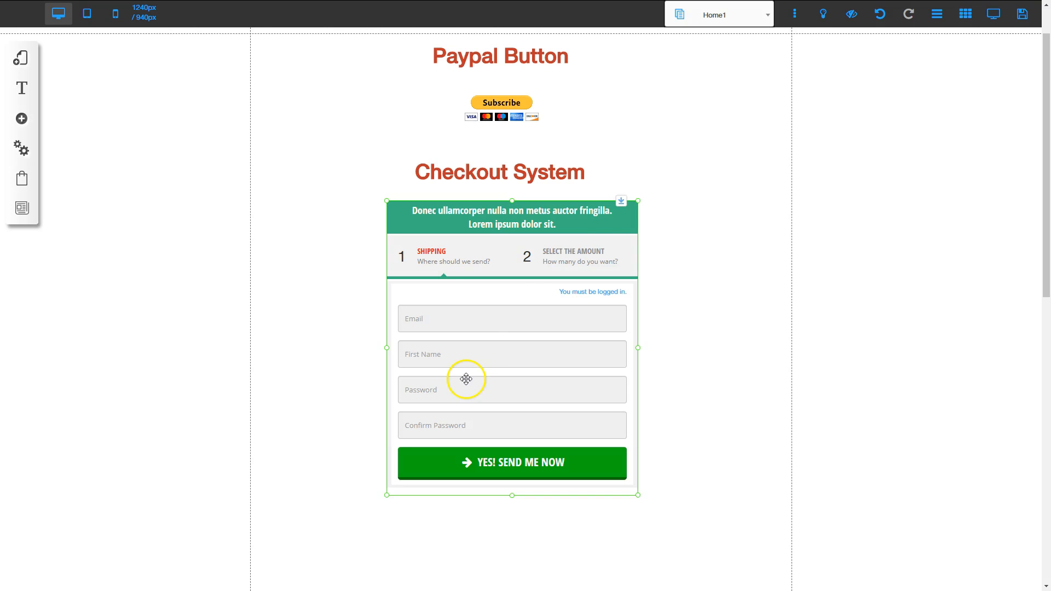
Save the page, view it live, and start a subscription with the Subscribe button under Paypal Button
click(1022, 14)
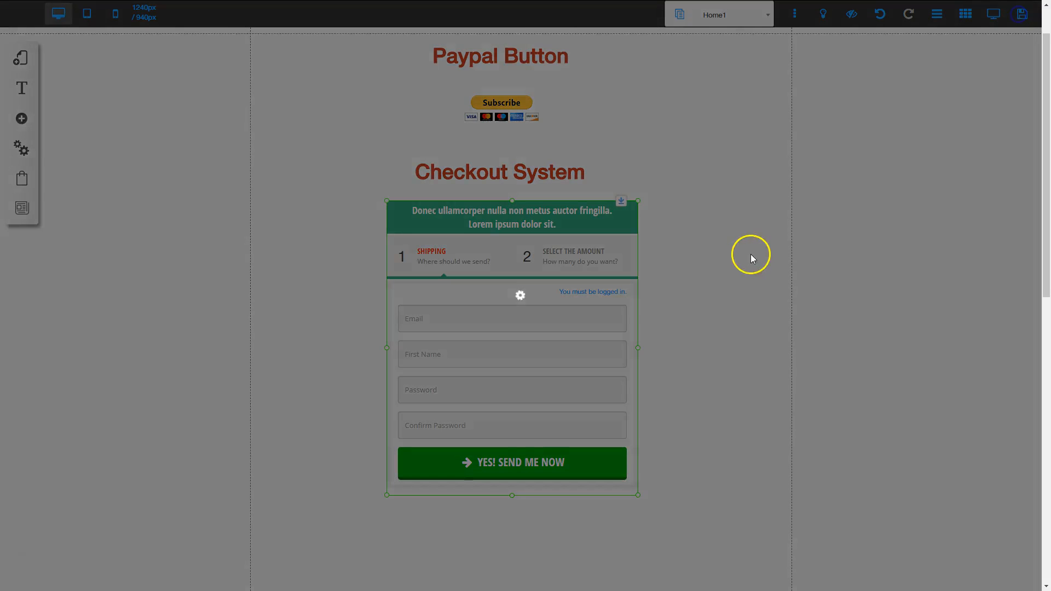
click(660, 410)
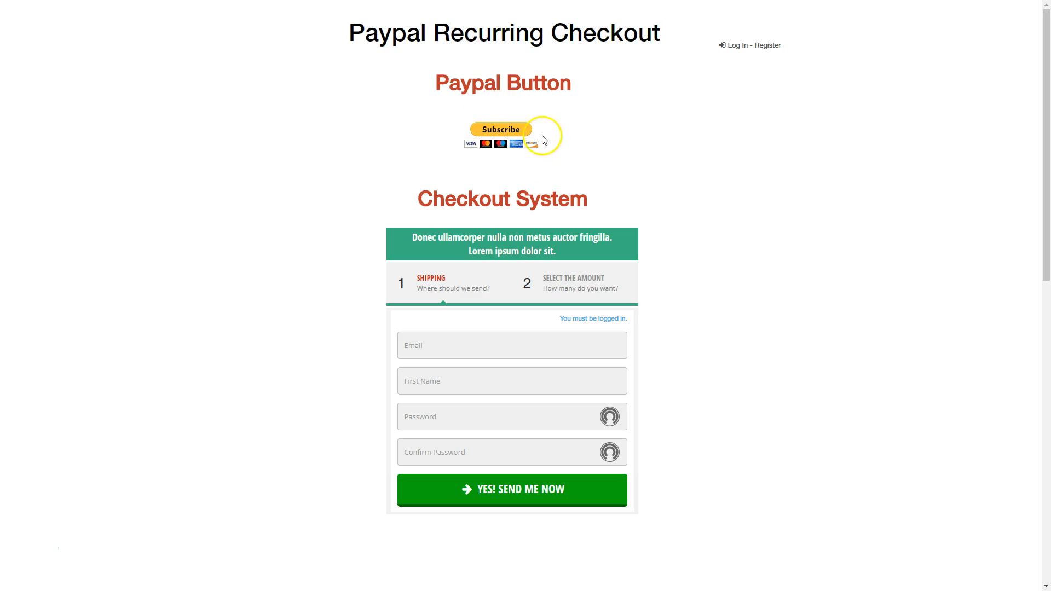
click(496, 133)
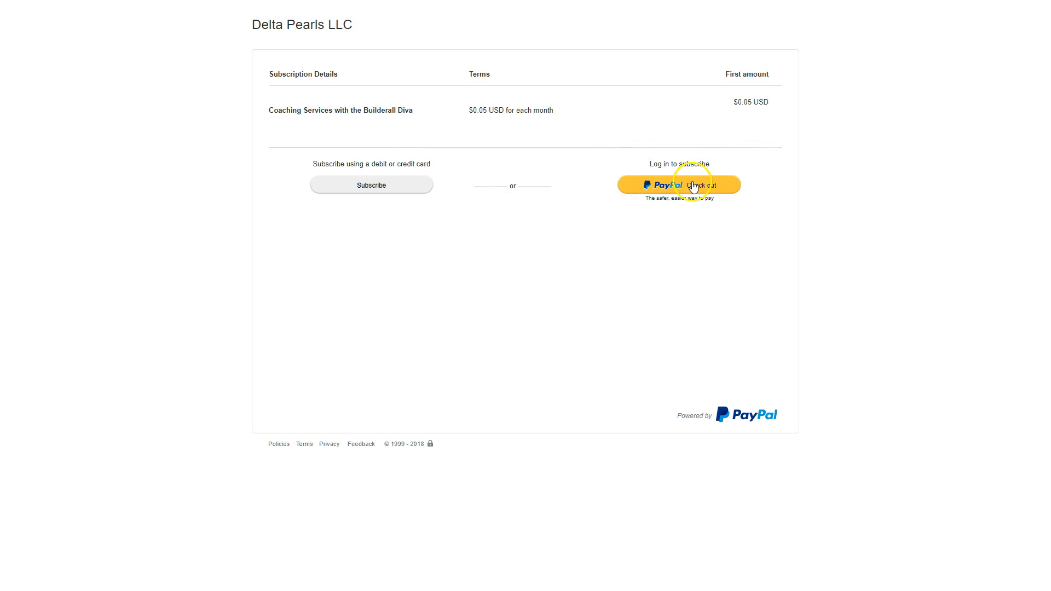
Check out with PayPal by logging in with the prefilled credentials and continue with the preselected bank account as payment method
click(674, 185)
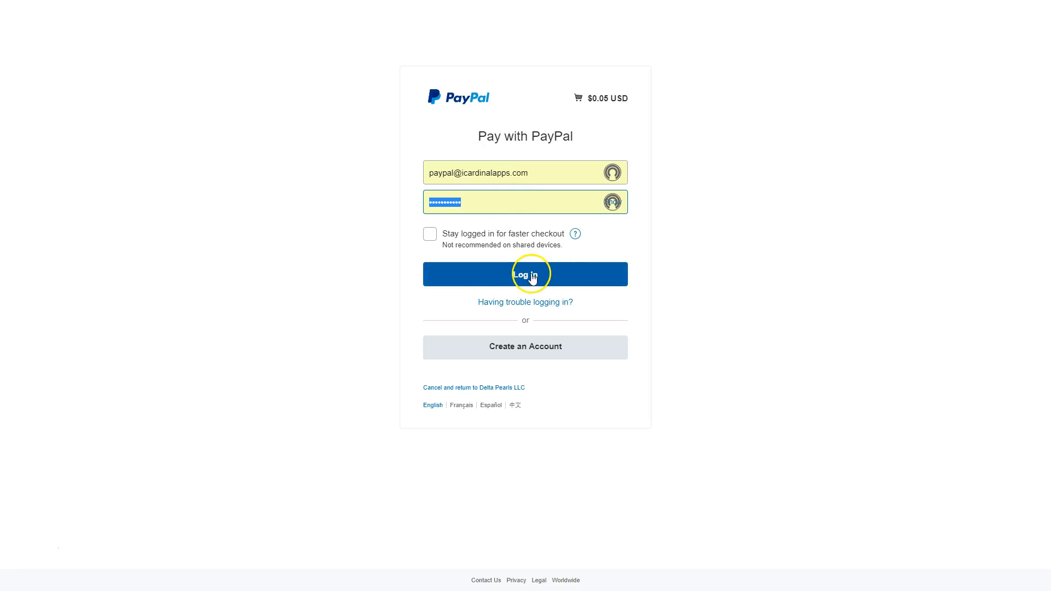
click(532, 277)
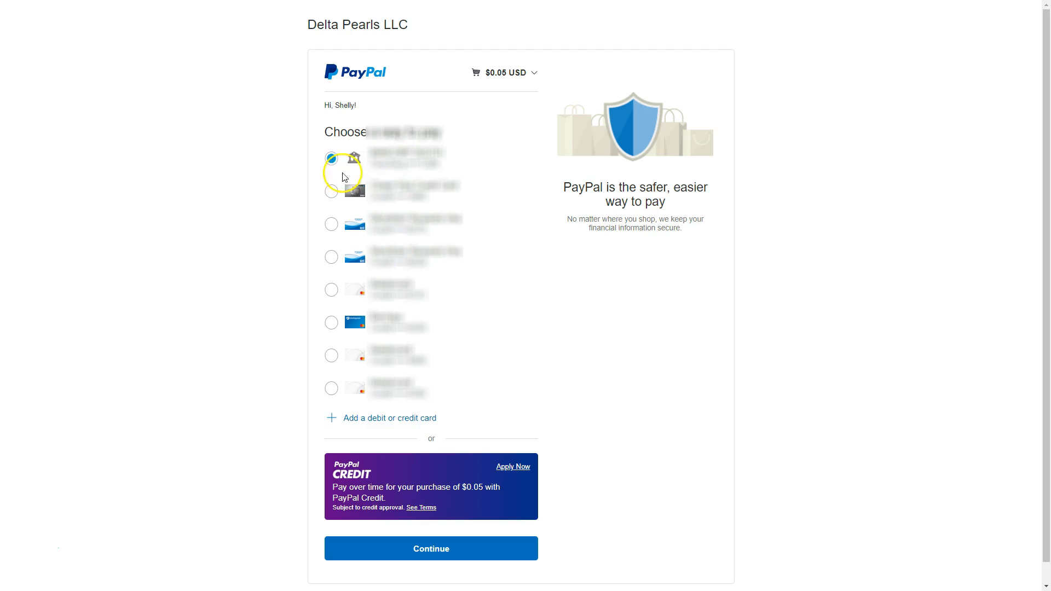
scroll(497, 345, down, 1)
click(438, 528)
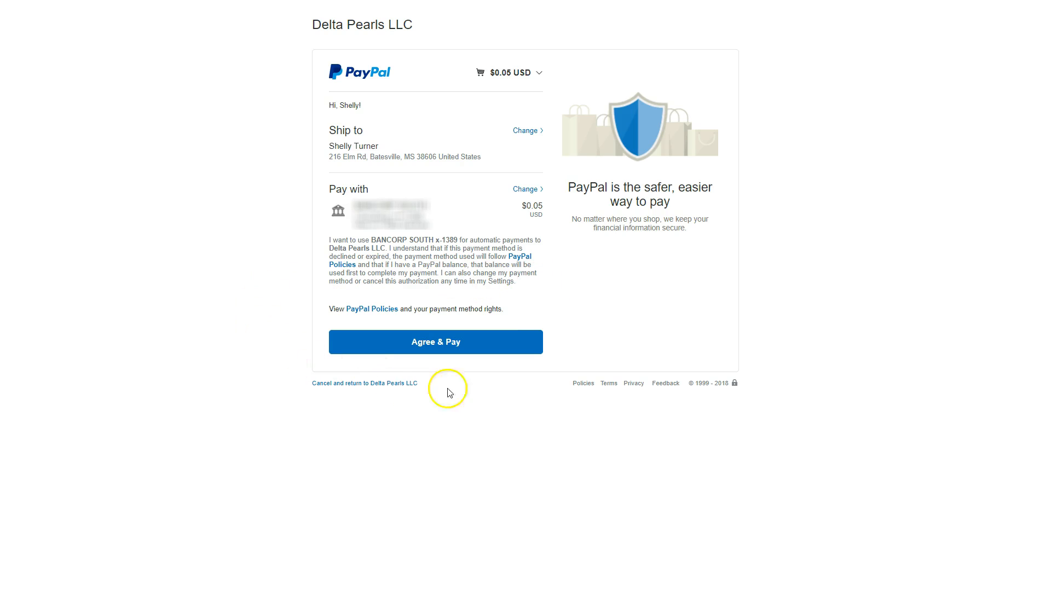
Agree to the PayPal payment of $0.05 USD for the coaching services subscription and return to the merchant
click(432, 343)
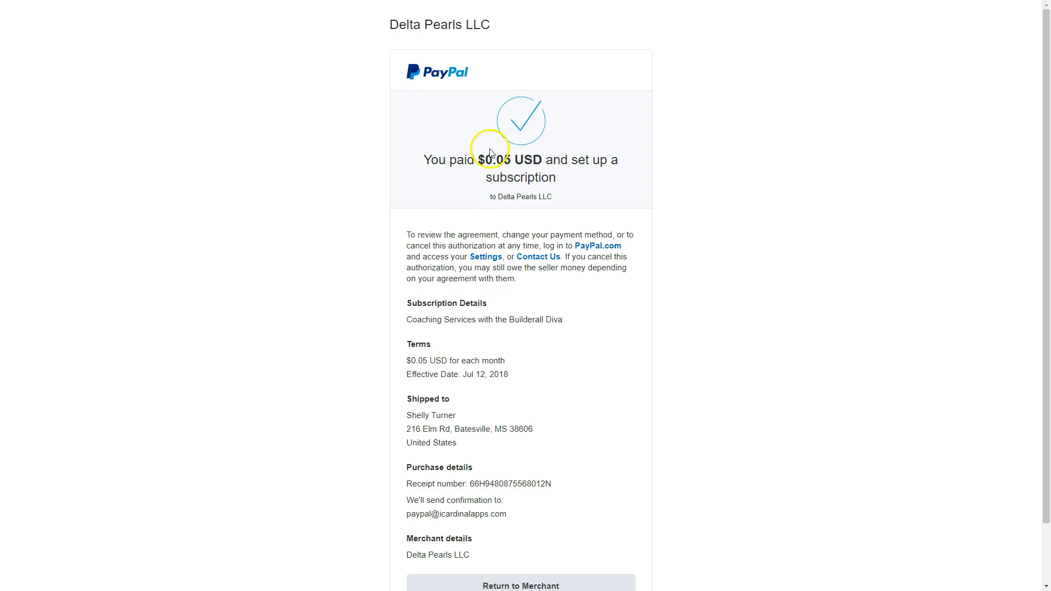
scroll(550, 392, down, 2)
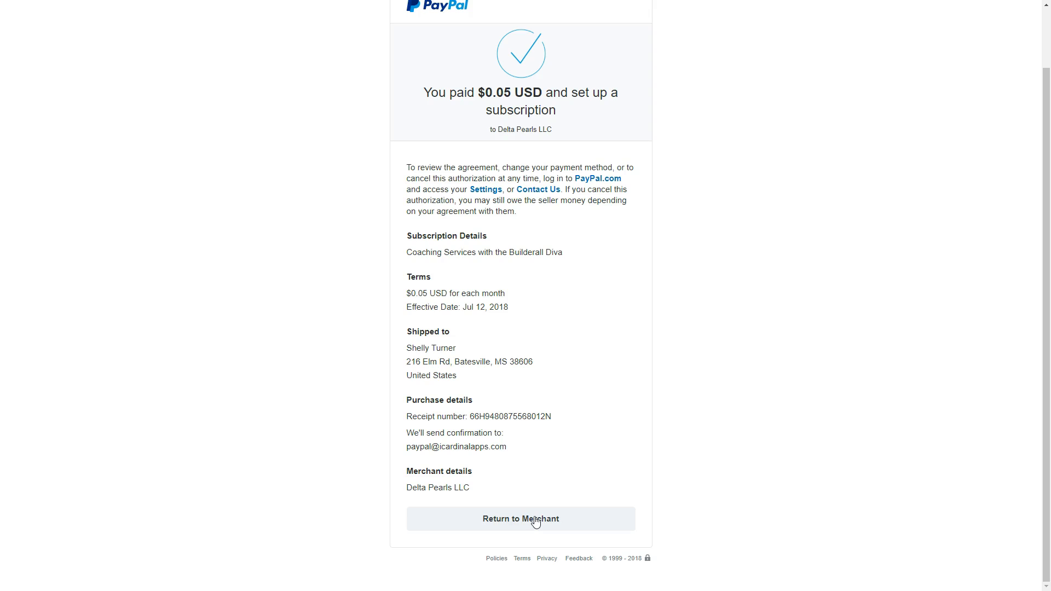
click(504, 519)
click(505, 517)
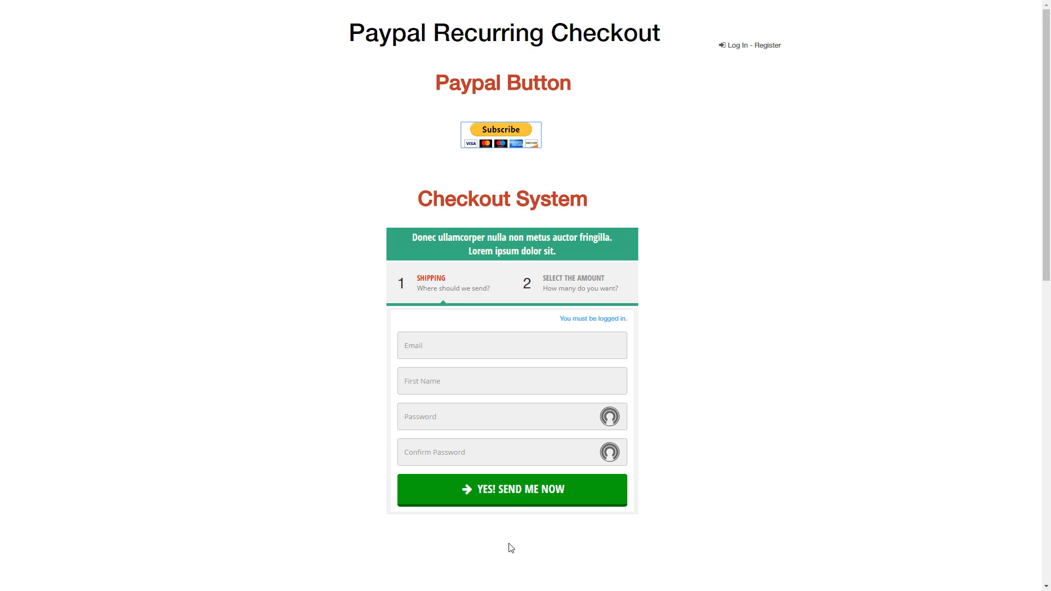
Fill in the Checkout System form with the customer's email, first name, password and password confirmation, and submit the recurring test product order
click(430, 349)
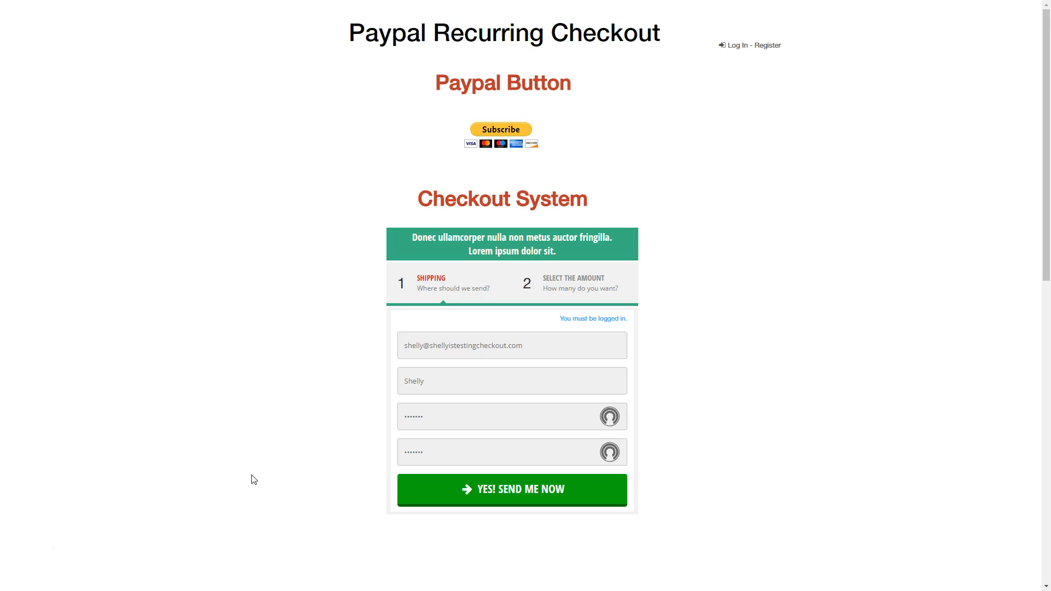
click(734, 39)
click(514, 499)
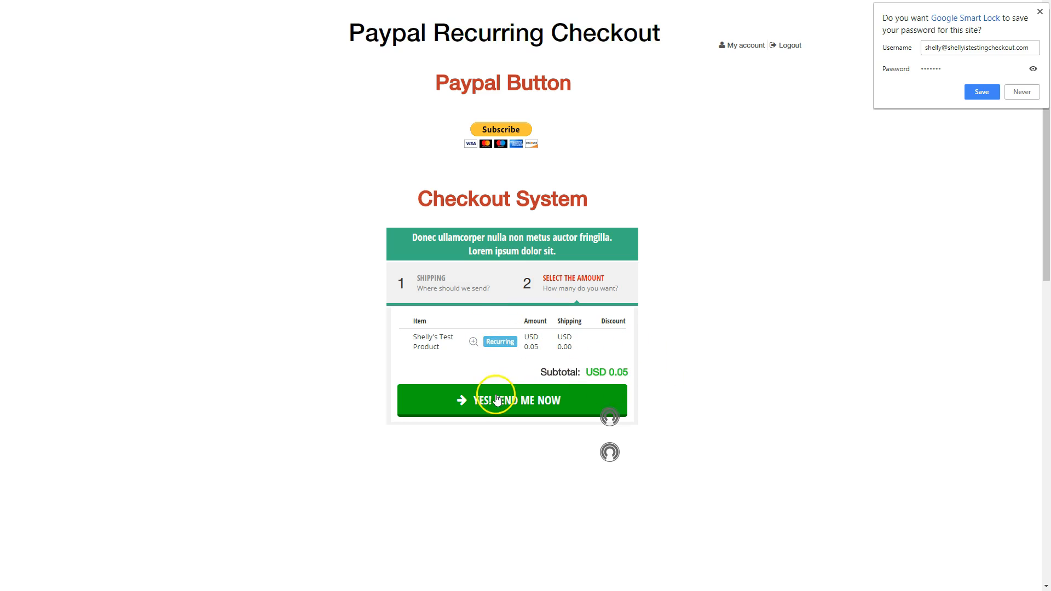
click(511, 404)
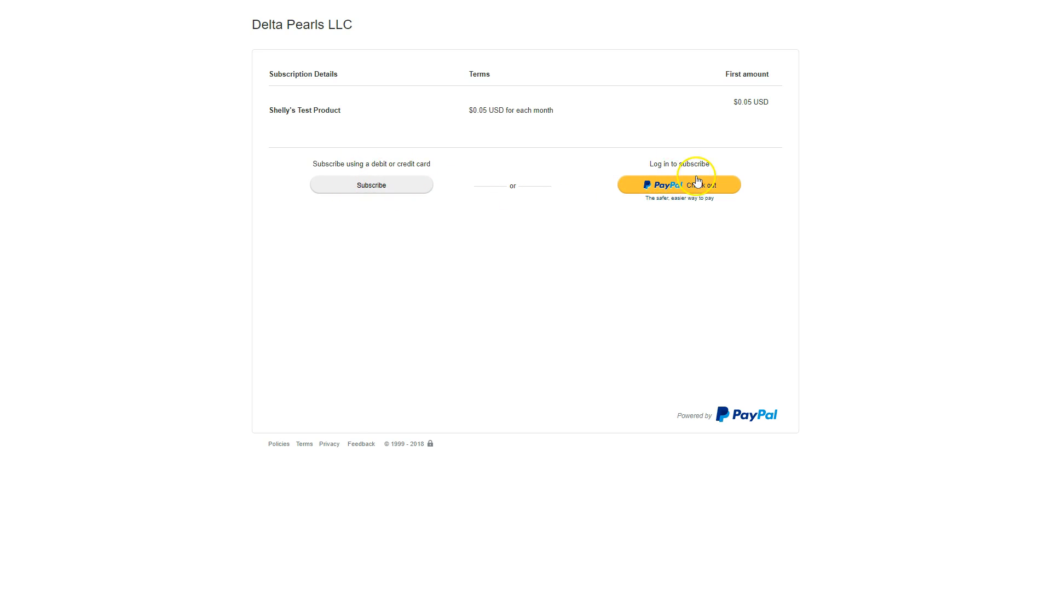
Pay for the test product subscription through PayPal Check out with the preselected bank account and return to the merchant
click(677, 185)
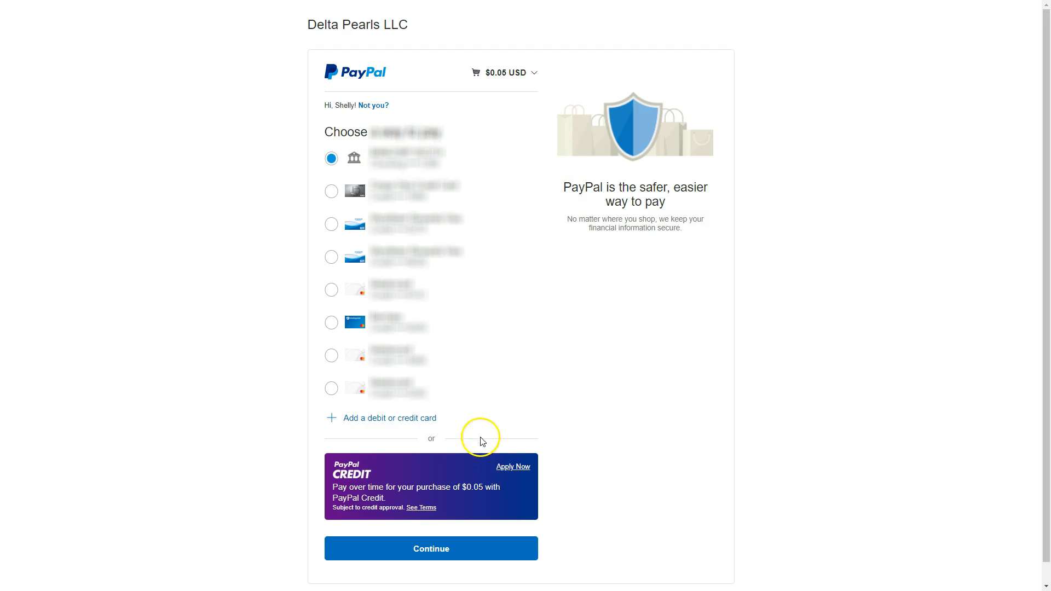
scroll(479, 446, down, 1)
click(435, 527)
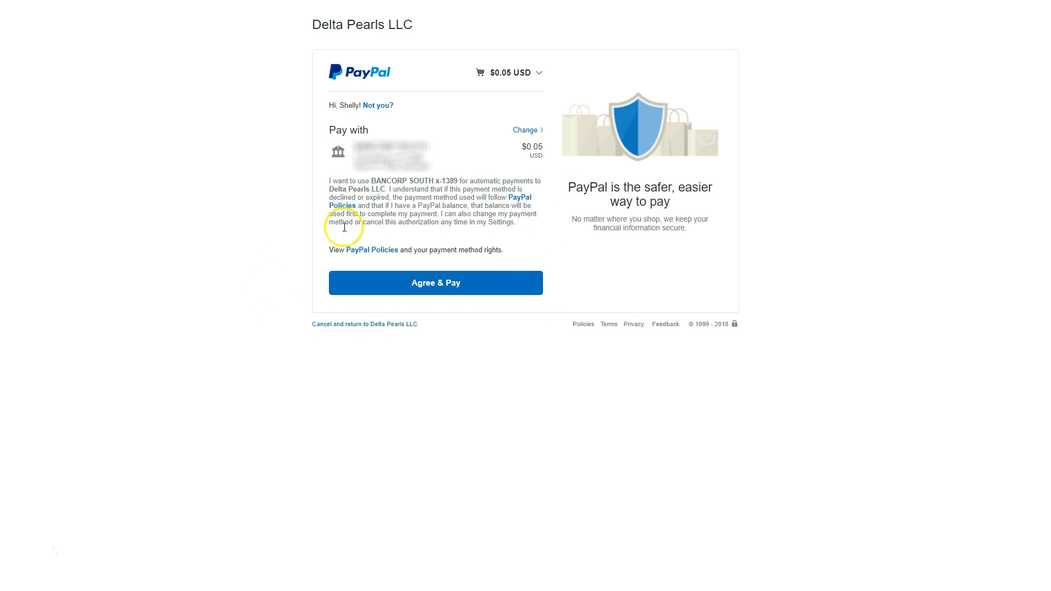
click(431, 283)
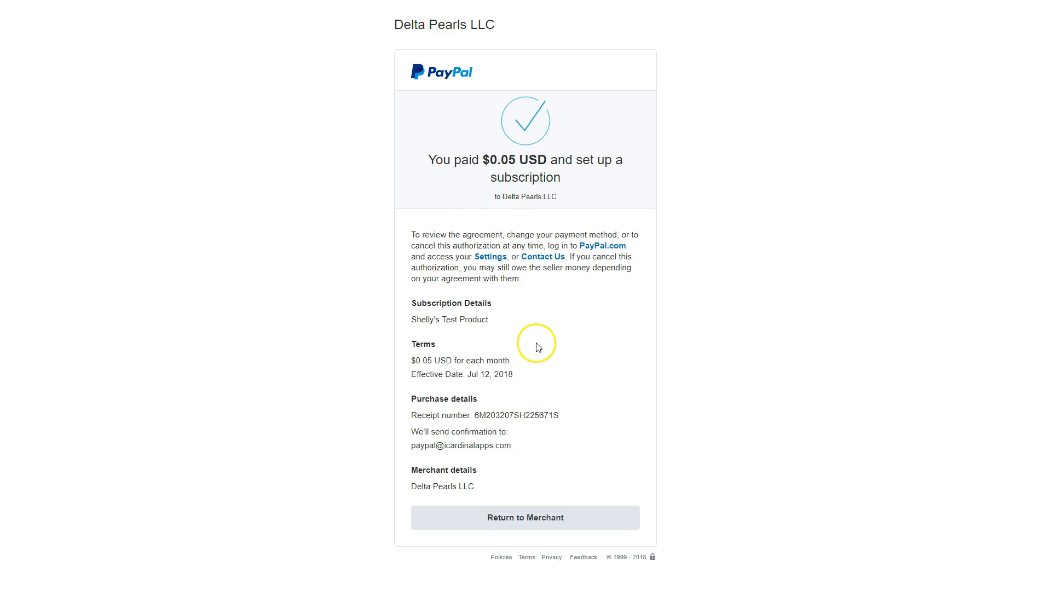
click(510, 518)
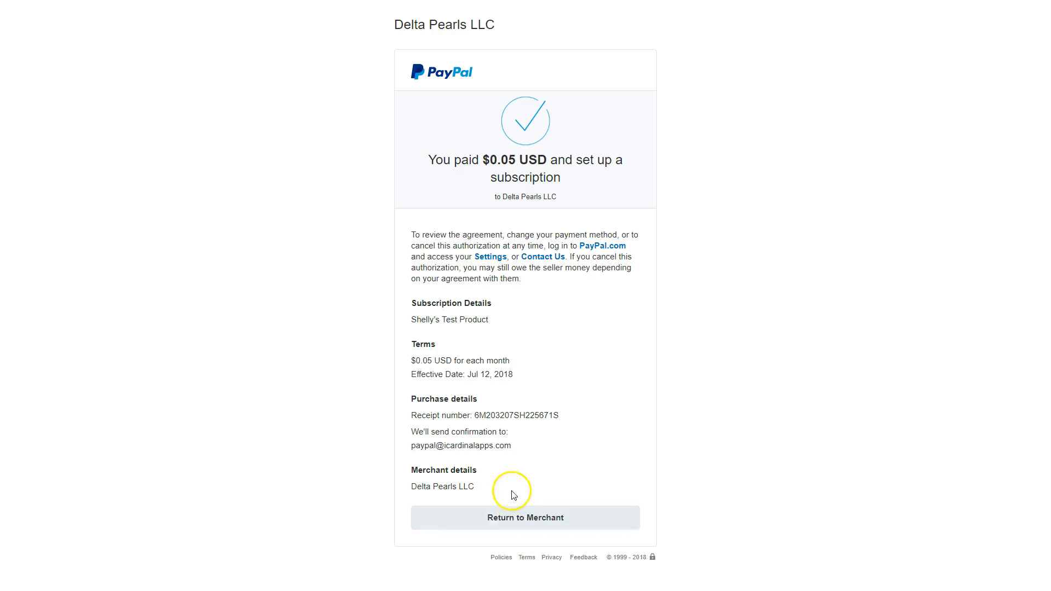